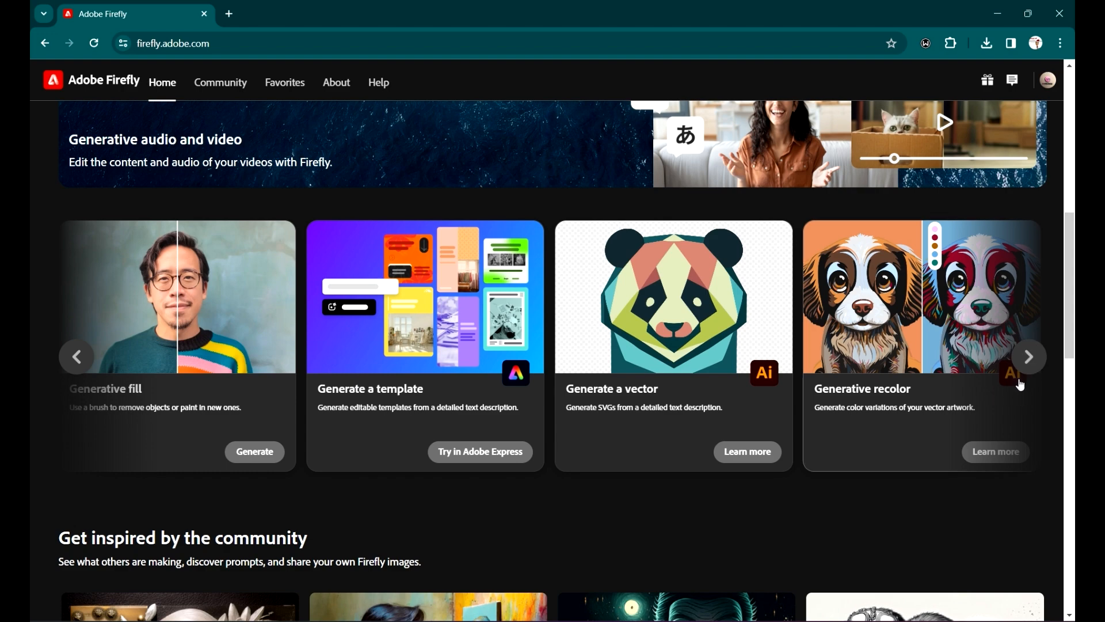
- Browse the Firefly home page's generative AI feature cards, including Text to image, Generative fill and Generative recolor
click(1029, 359)
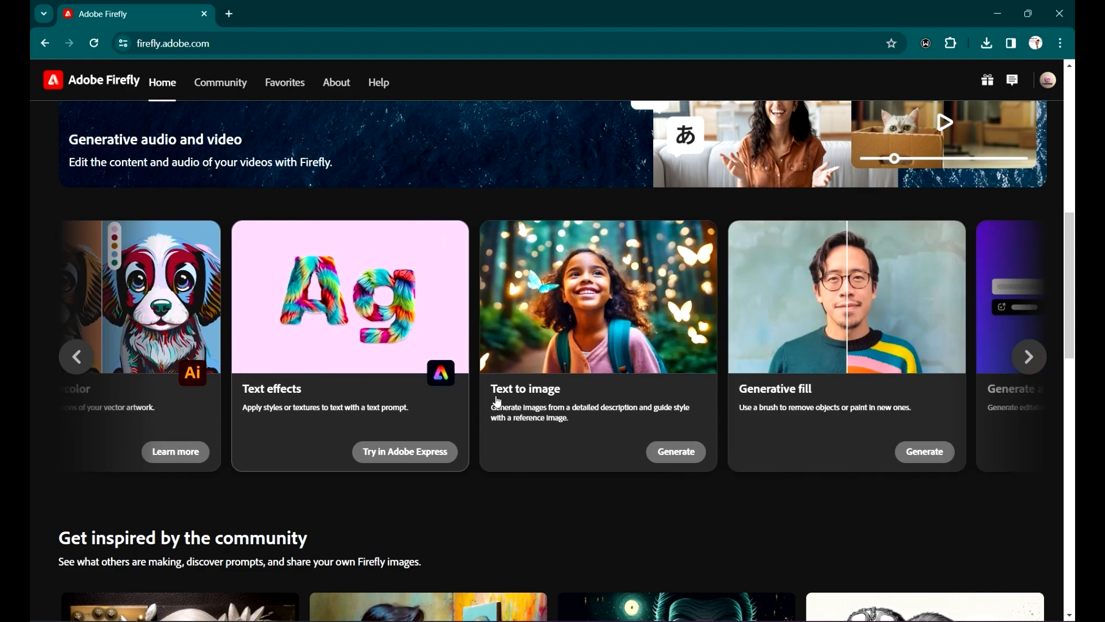
scroll(461, 425, up, 5)
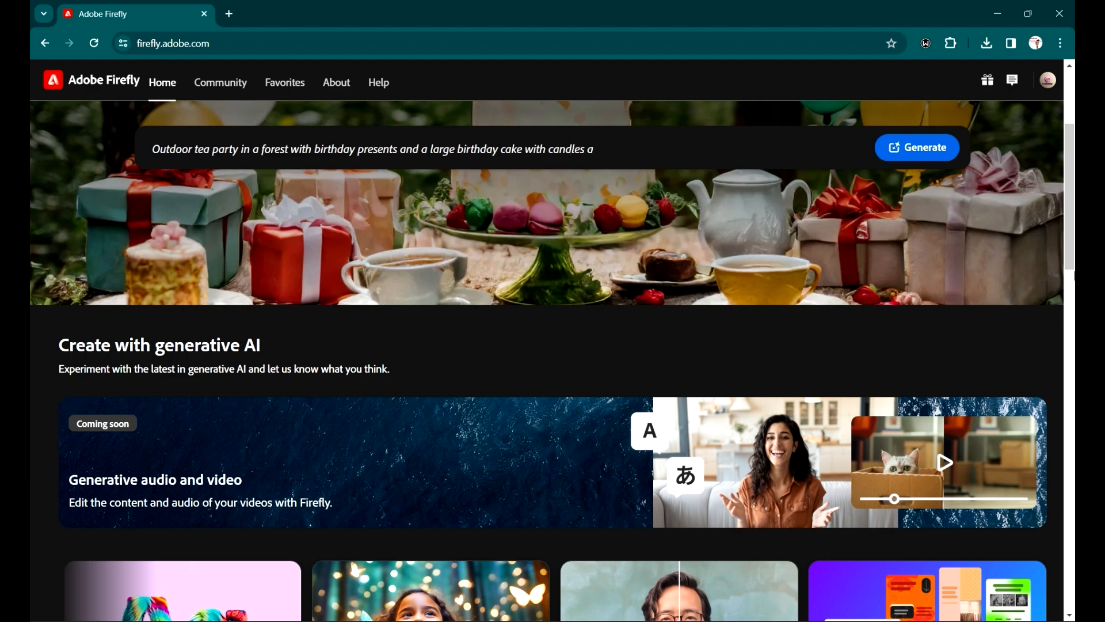
scroll(1074, 276, down, 9)
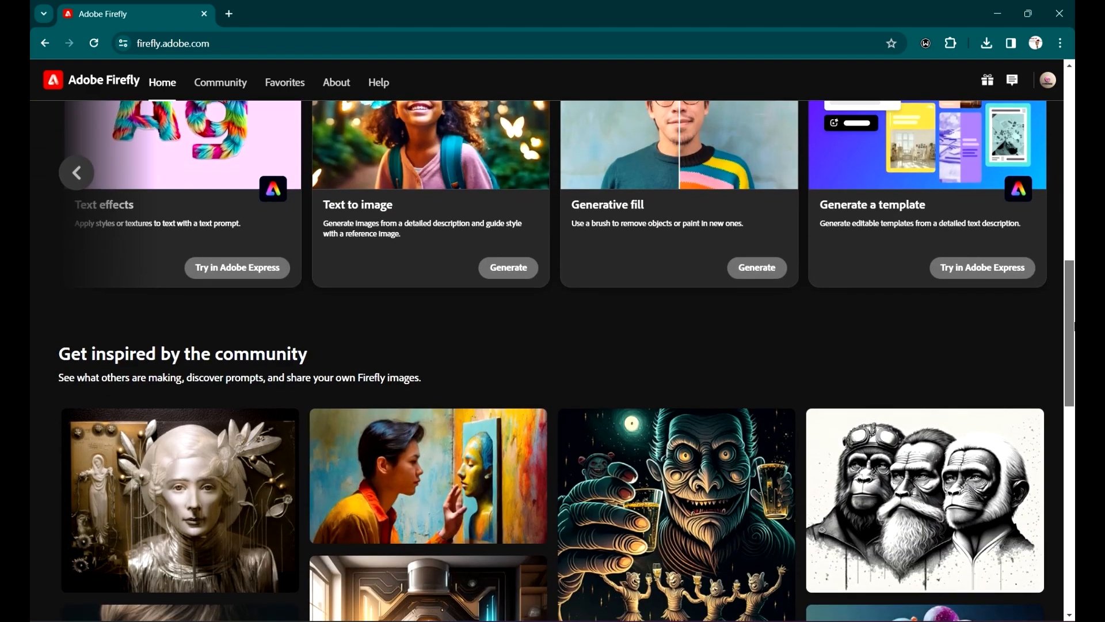
scroll(1048, 301, up, 8)
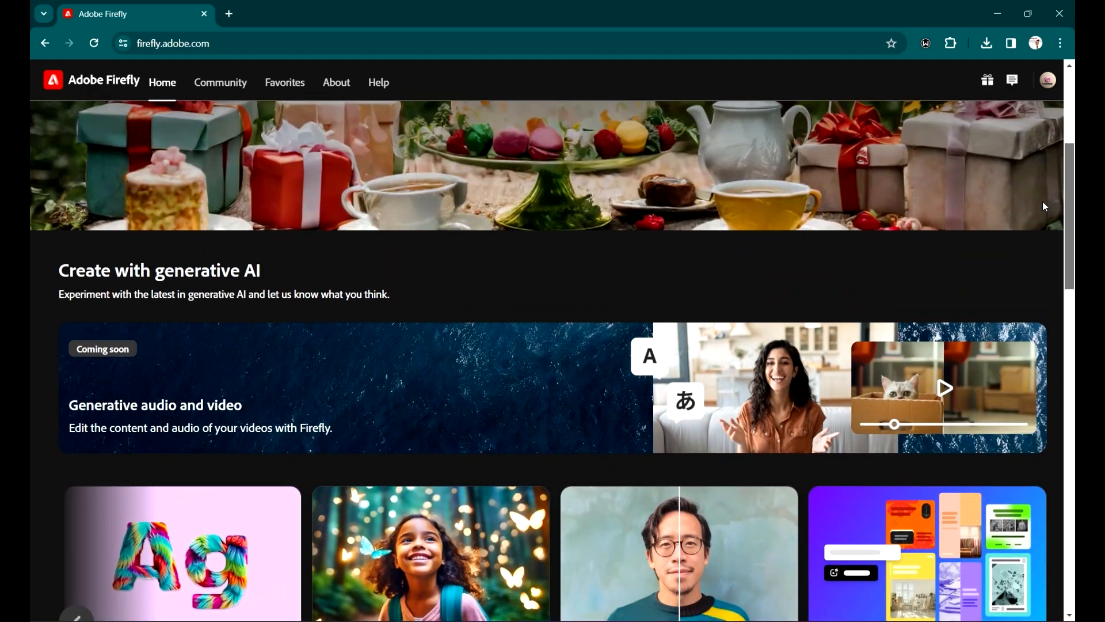
scroll(1046, 207, down, 5)
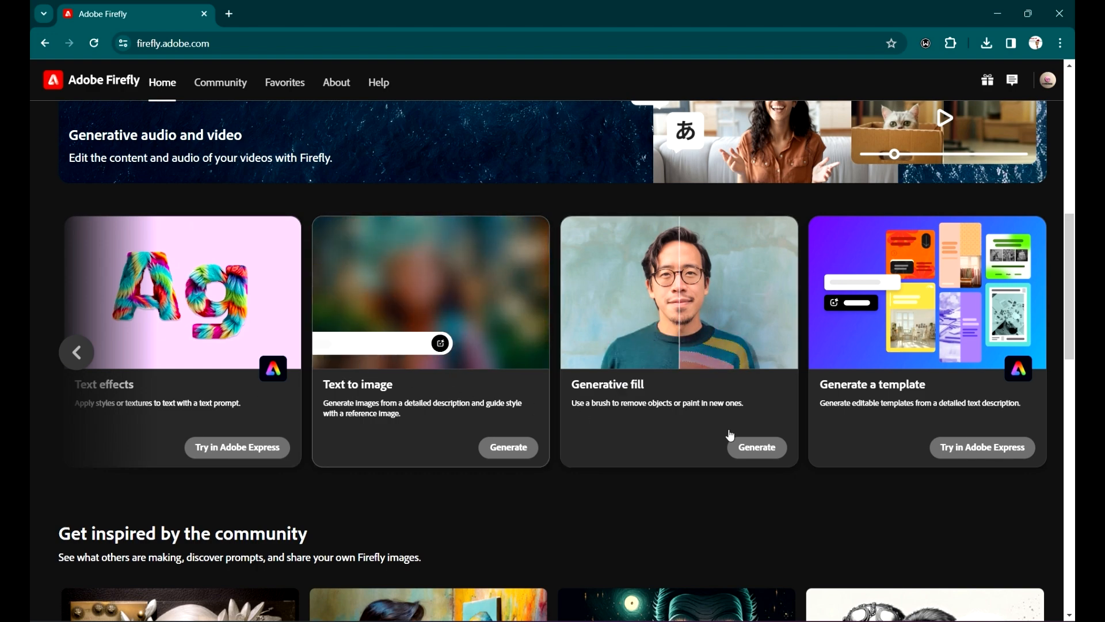
click(75, 361)
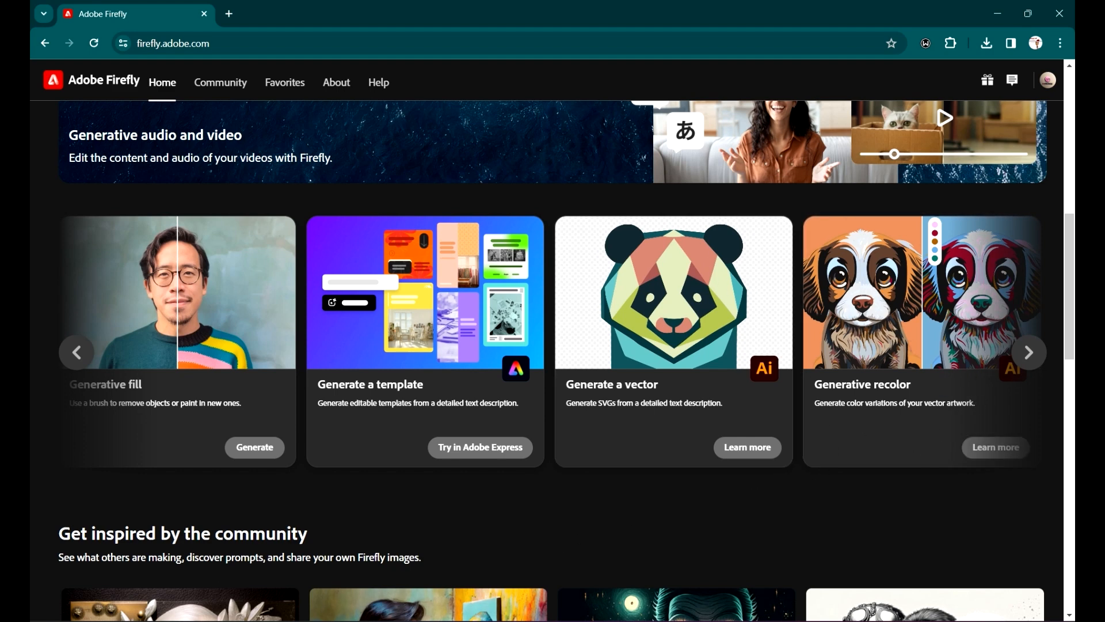
- Switch to the "4 Getting Started with Firefly" folder and open the Funky Fun file in Illustrator
click(363, 554)
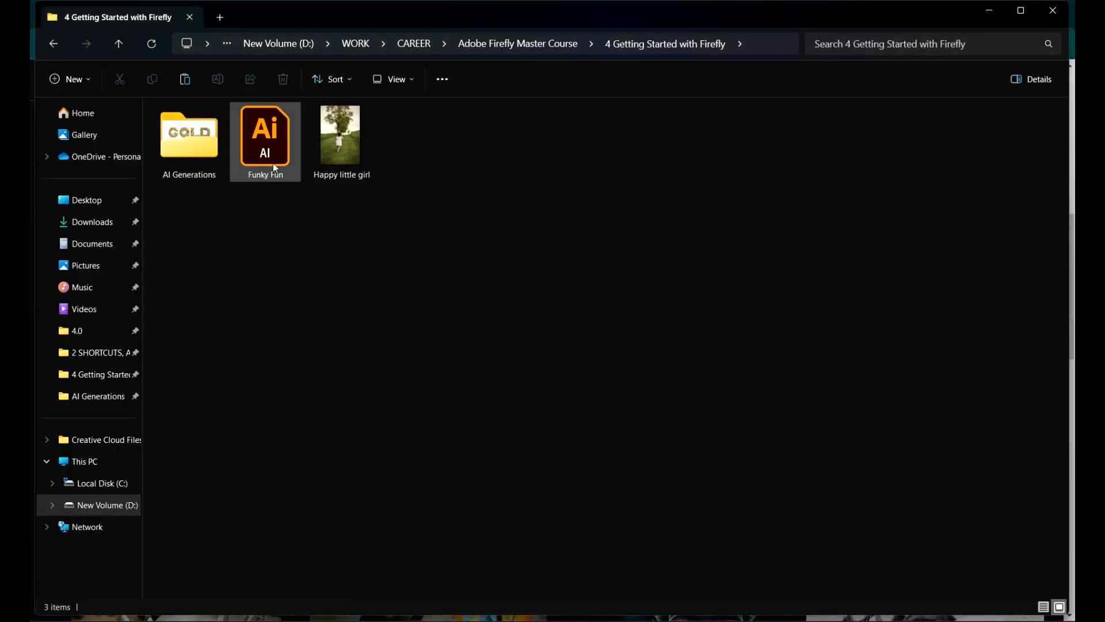
click(269, 173)
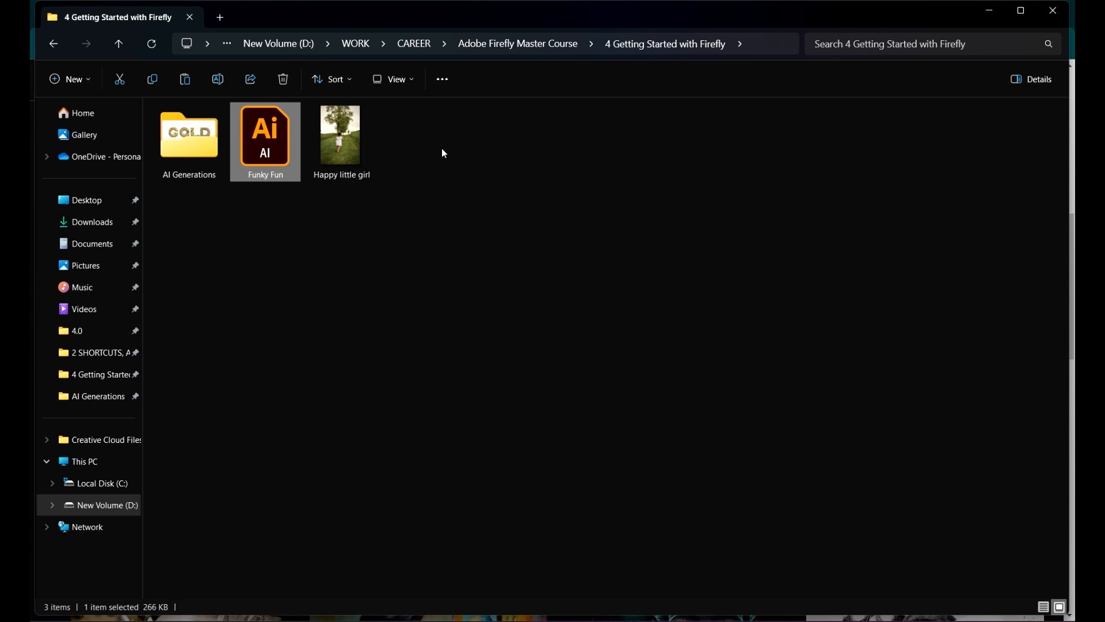
double_click(274, 154)
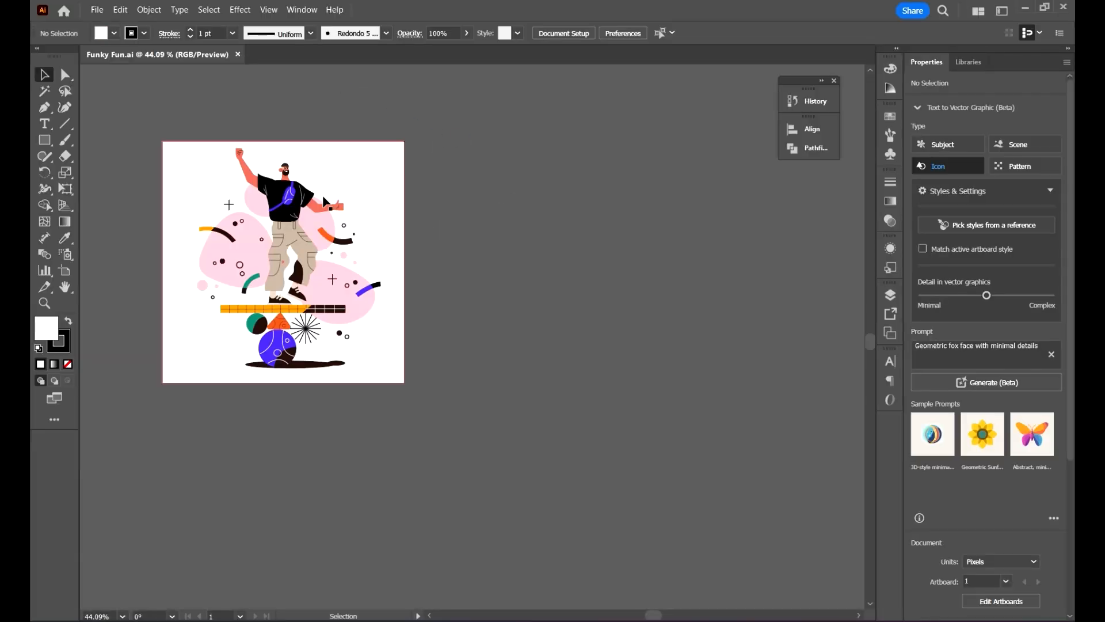
- Inspect the illustration's grouped parts, including the balancing man and the blue-and-black curved stroke, and leave nothing selected
drag(413, 256, 556, 279)
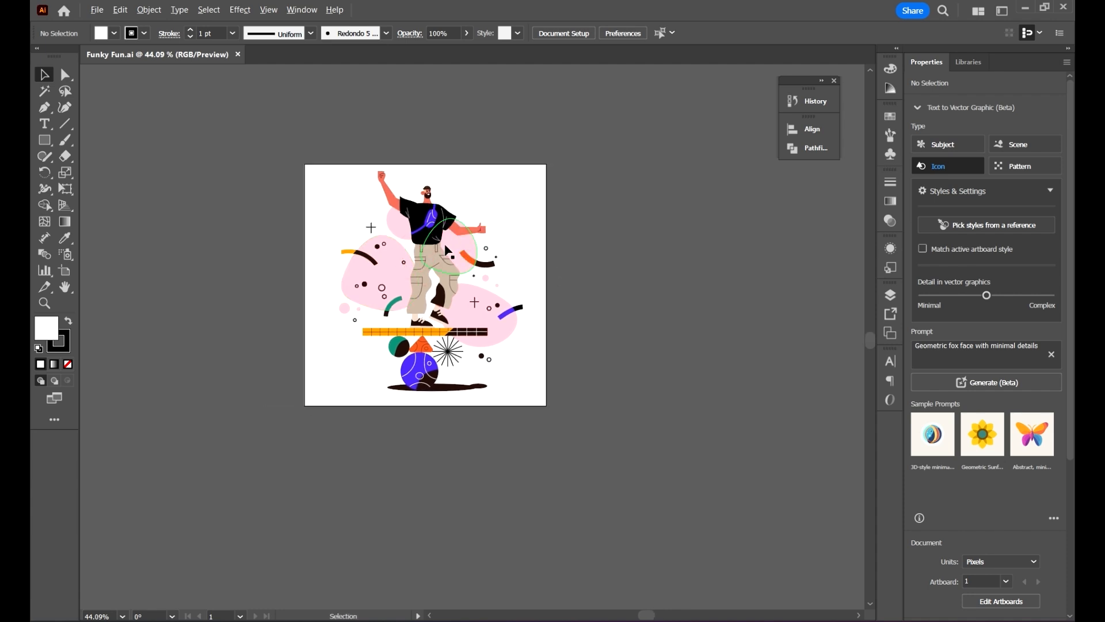
scroll(447, 248, up, 1)
scroll(403, 202, up, 2)
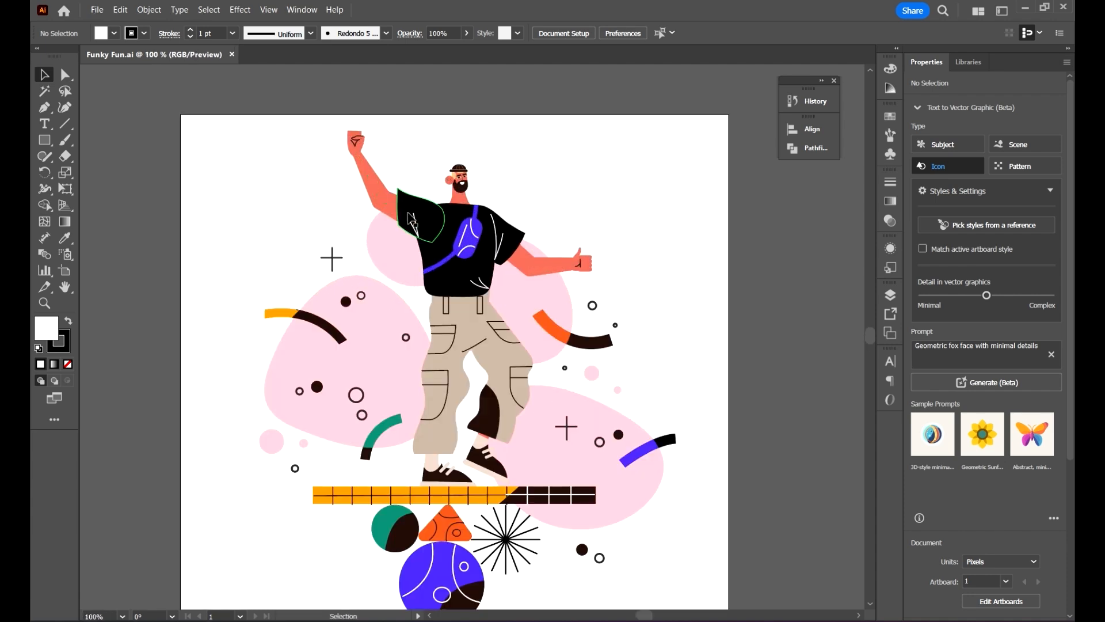
scroll(410, 219, down, 2)
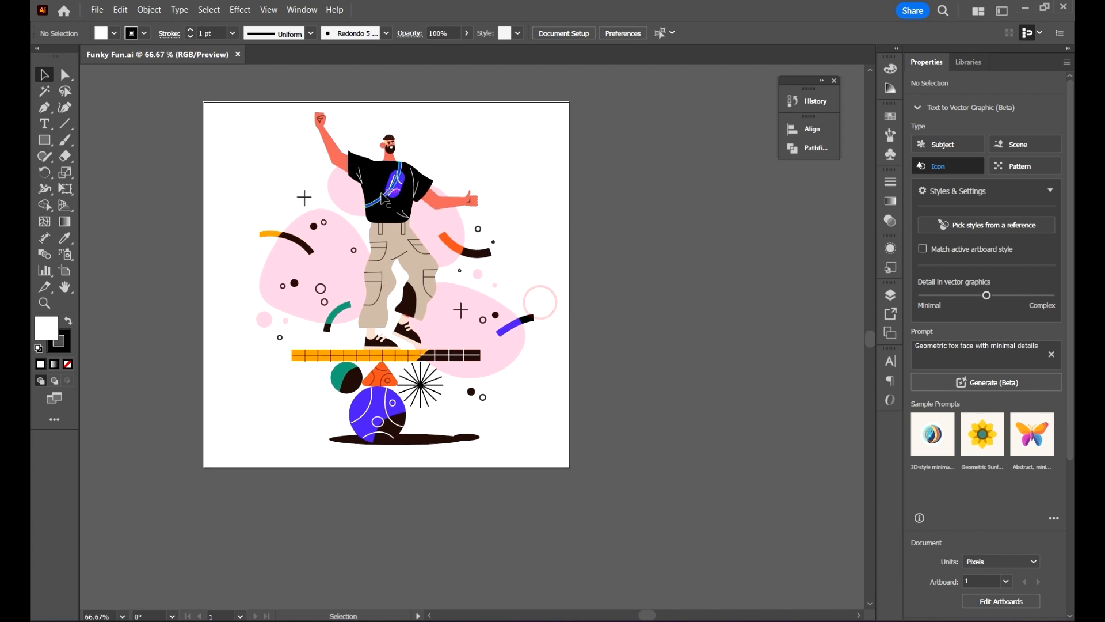
scroll(335, 197, down, 2)
click(344, 207)
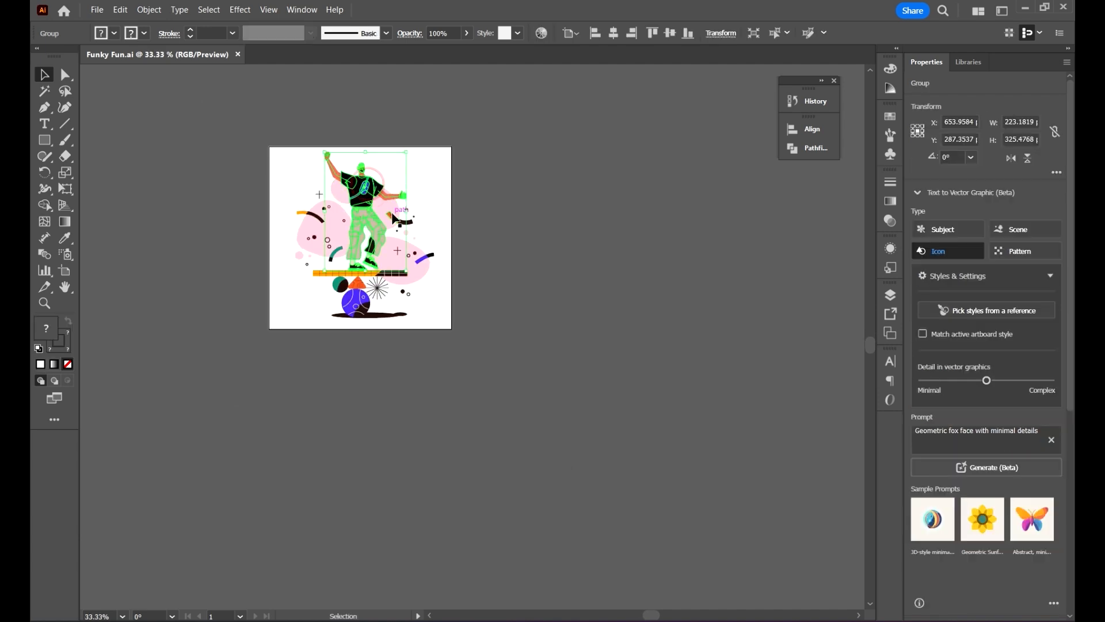
scroll(343, 209, up, 1)
scroll(259, 113, up, 1)
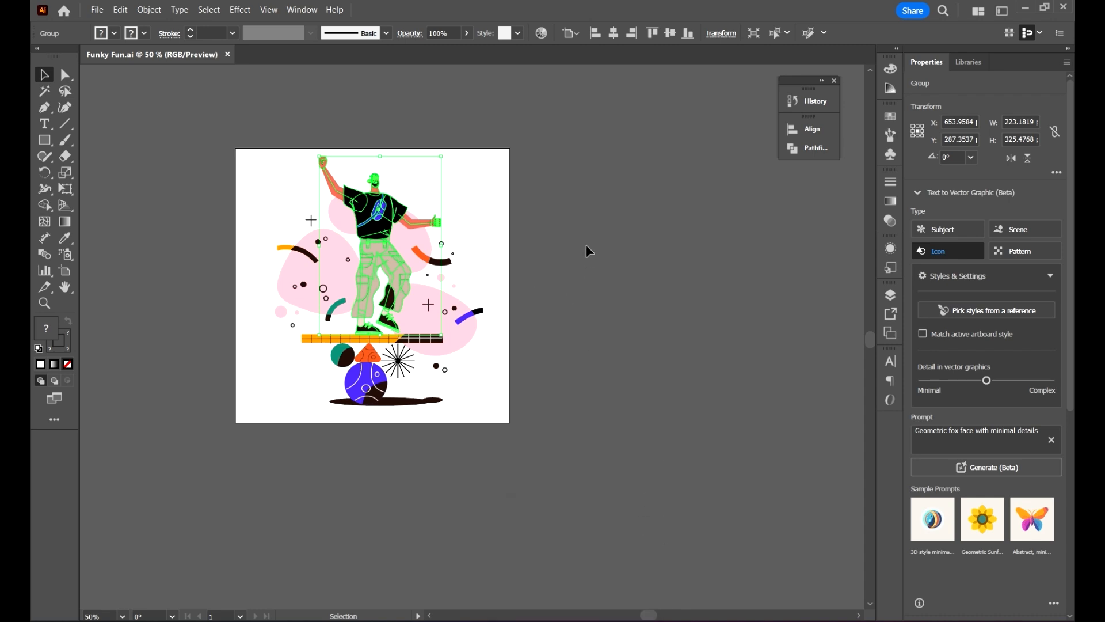
drag(587, 250, 630, 279)
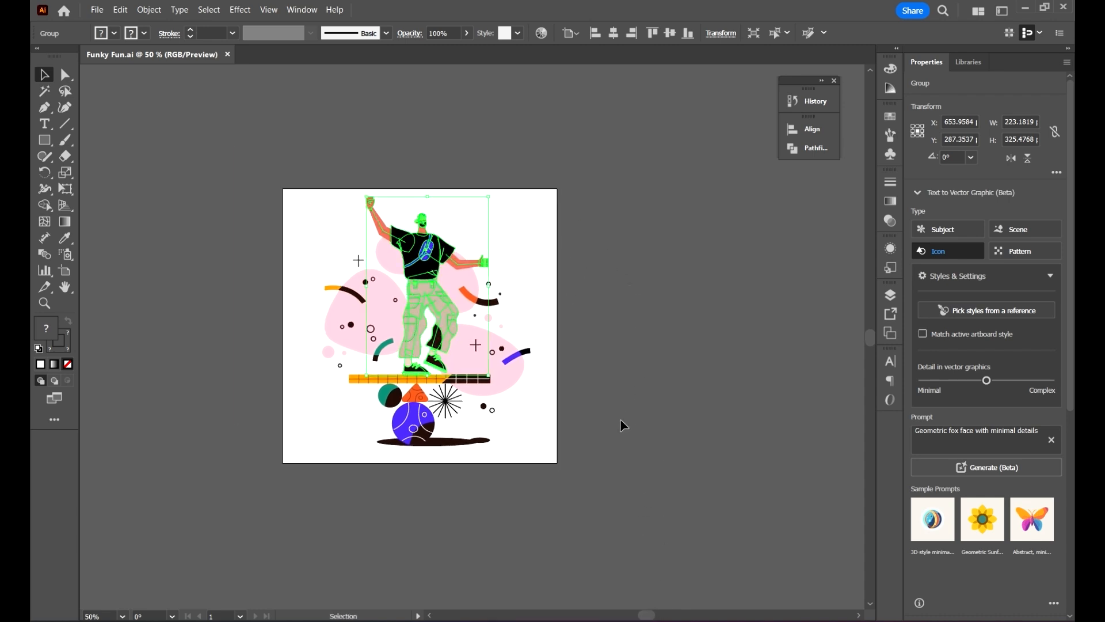
drag(612, 412, 558, 344)
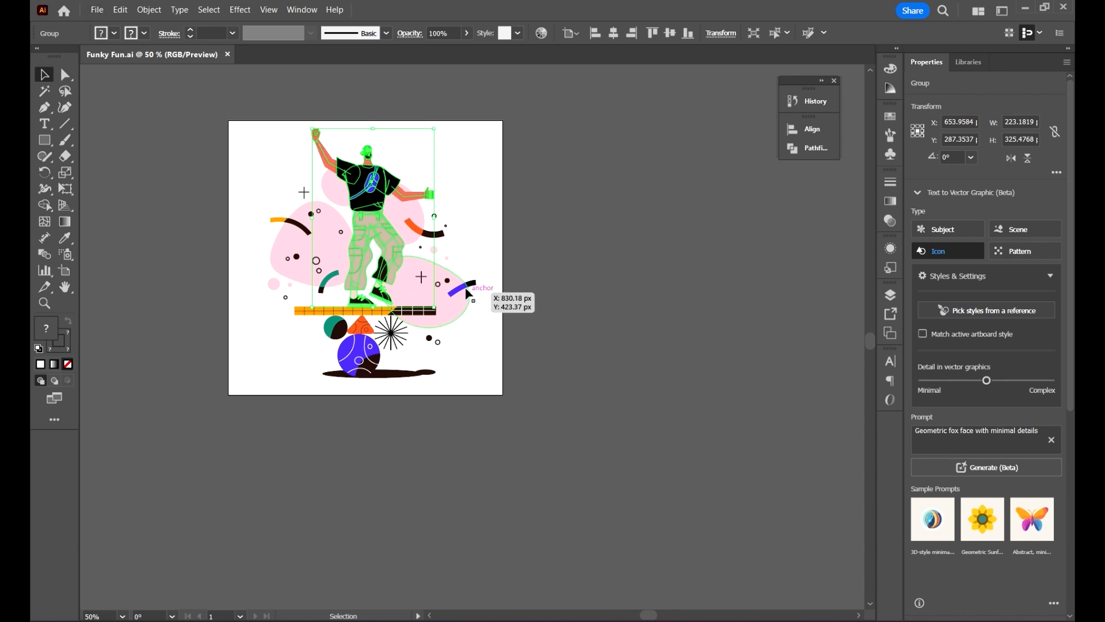
click(467, 287)
drag(527, 351, 511, 360)
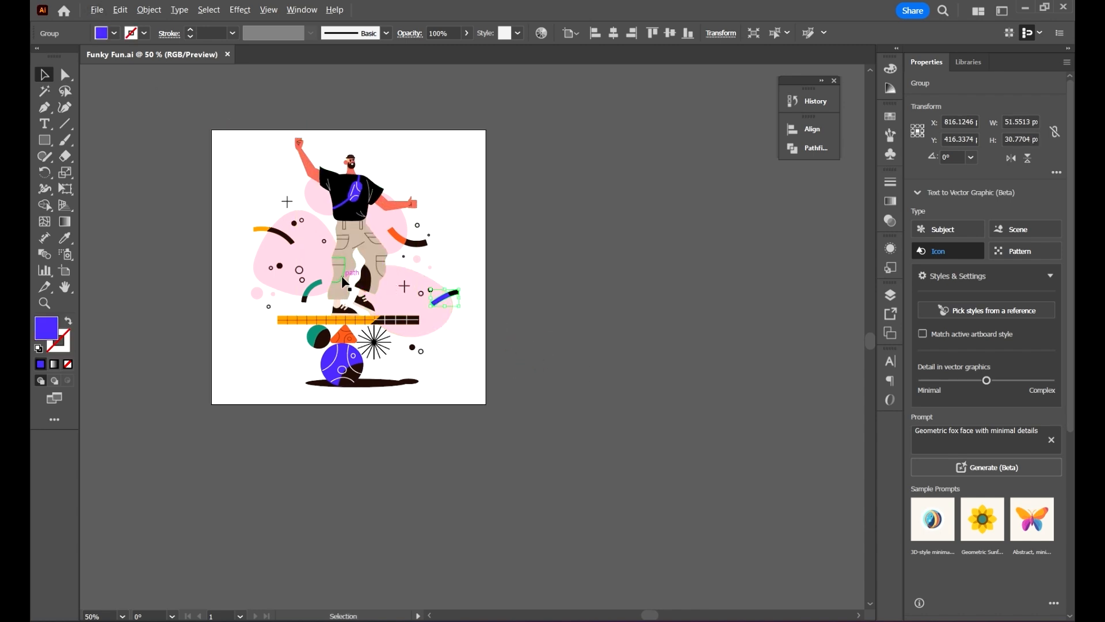
key(ctrl+minus)
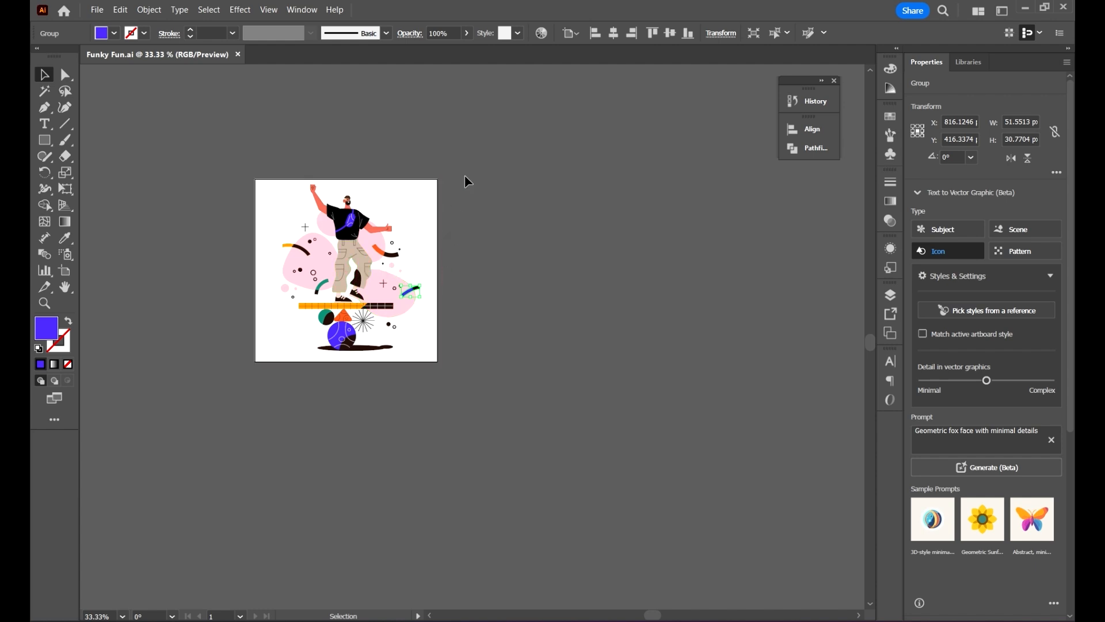
click(482, 143)
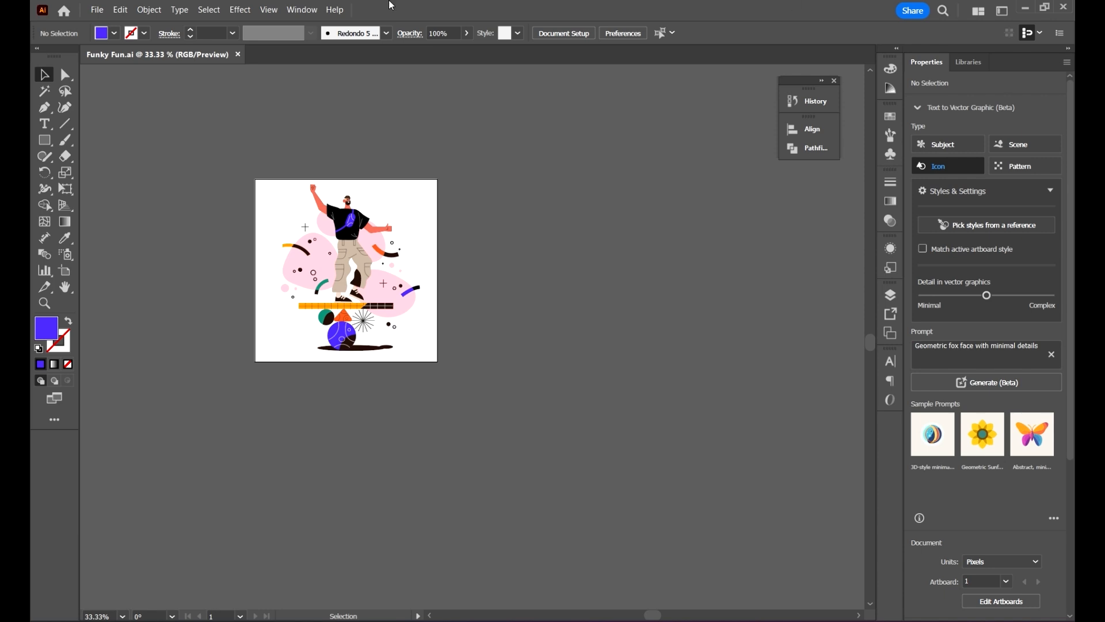
- Set the workspace to Essentials Classic
click(314, 12)
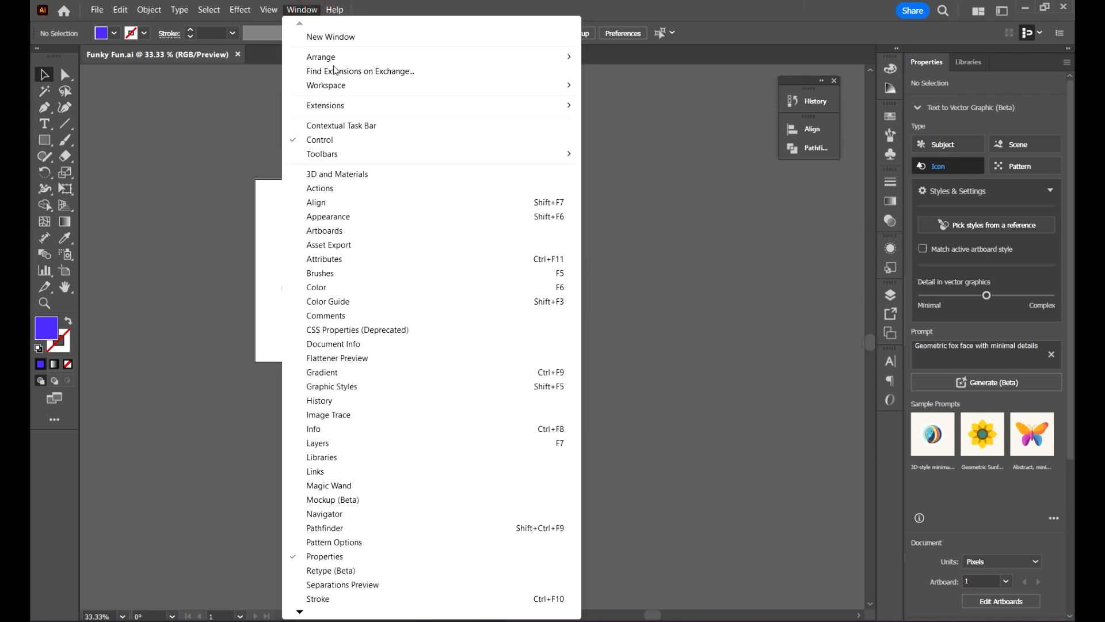
click(360, 86)
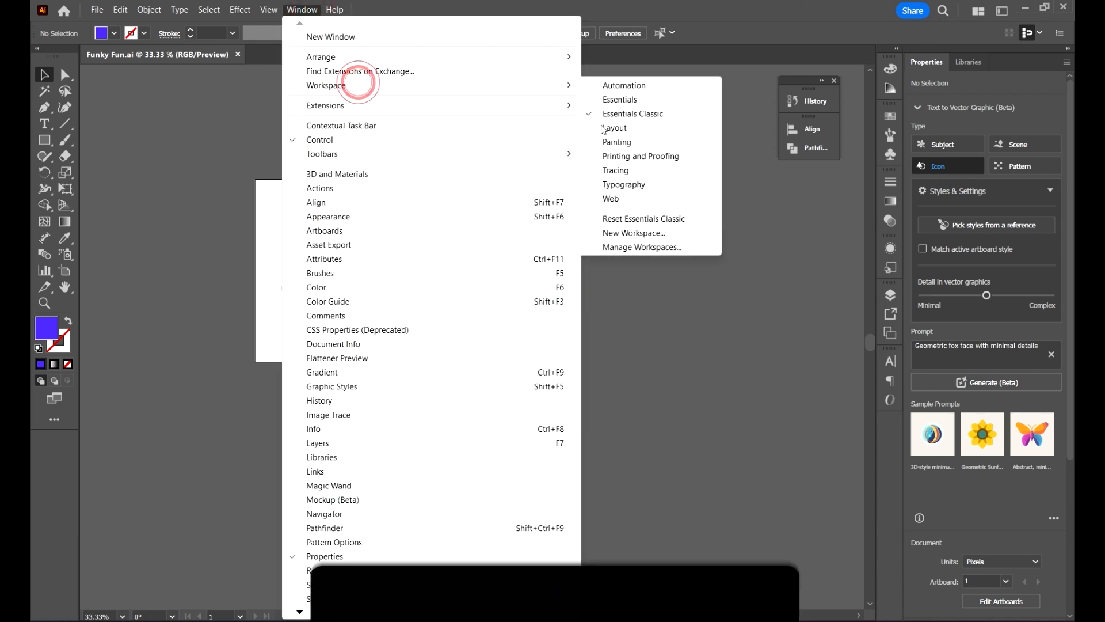
click(648, 115)
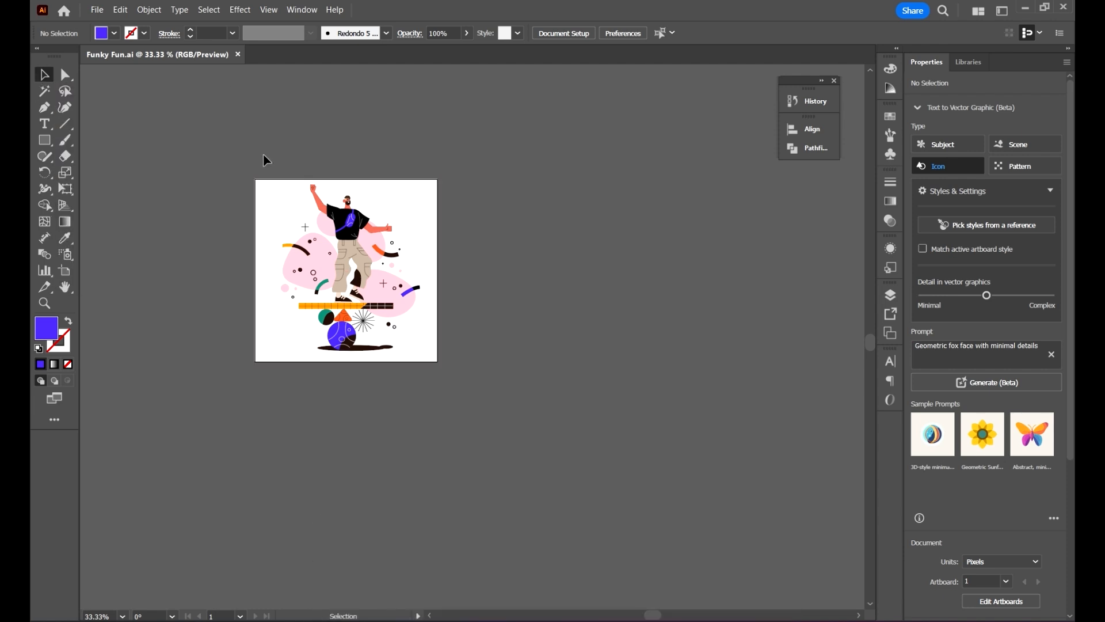
- Duplicate the whole illustration with its white background three times in a row to the right, spaced 601 px apart, and deselect
click(232, 153)
drag(467, 417, 468, 416)
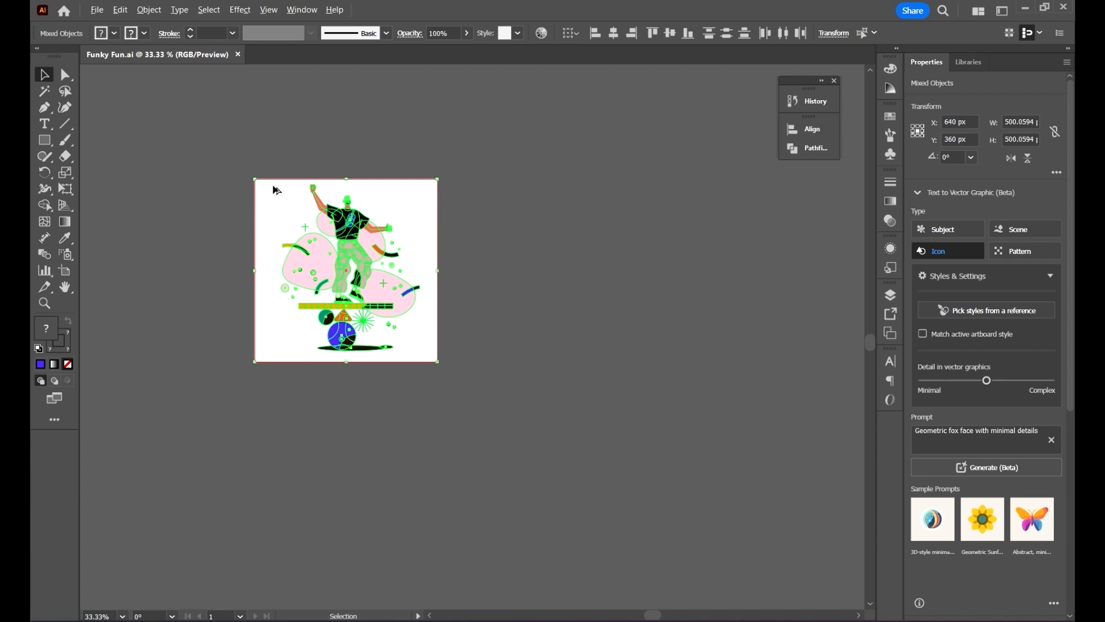
drag(277, 190, 492, 265)
scroll(474, 257, right, 2)
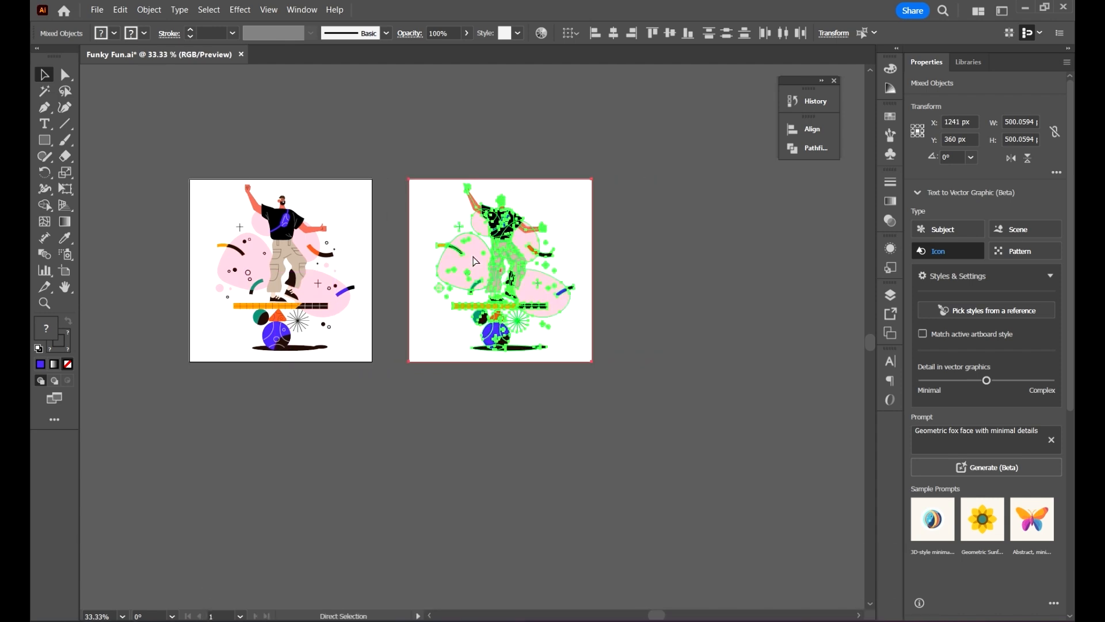
key(ctrl+d)
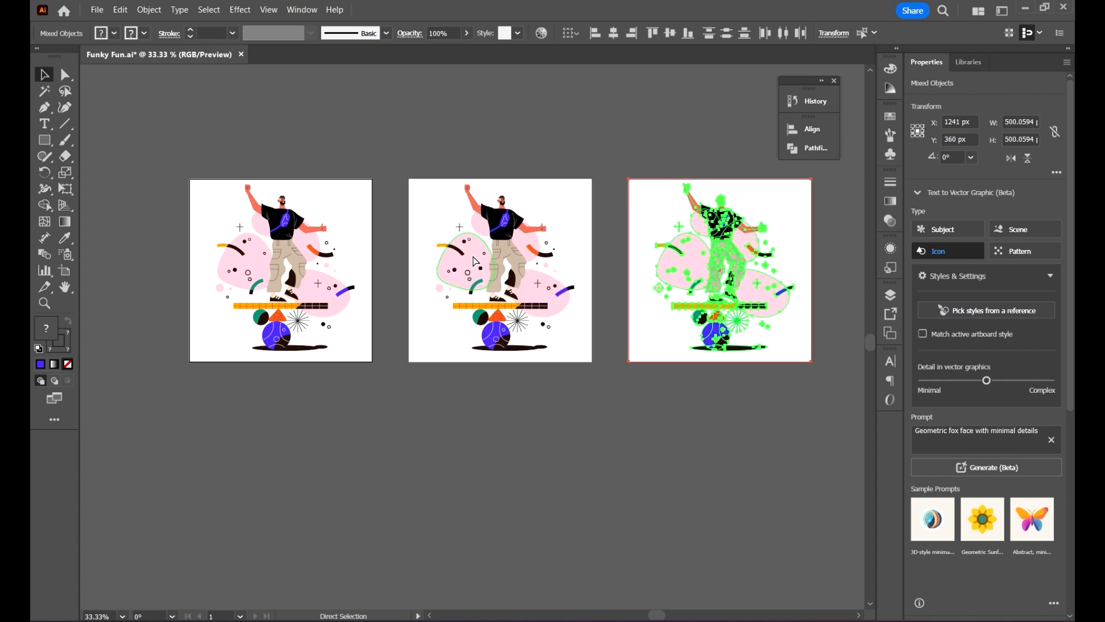
key(a)
key(ctrl+d)
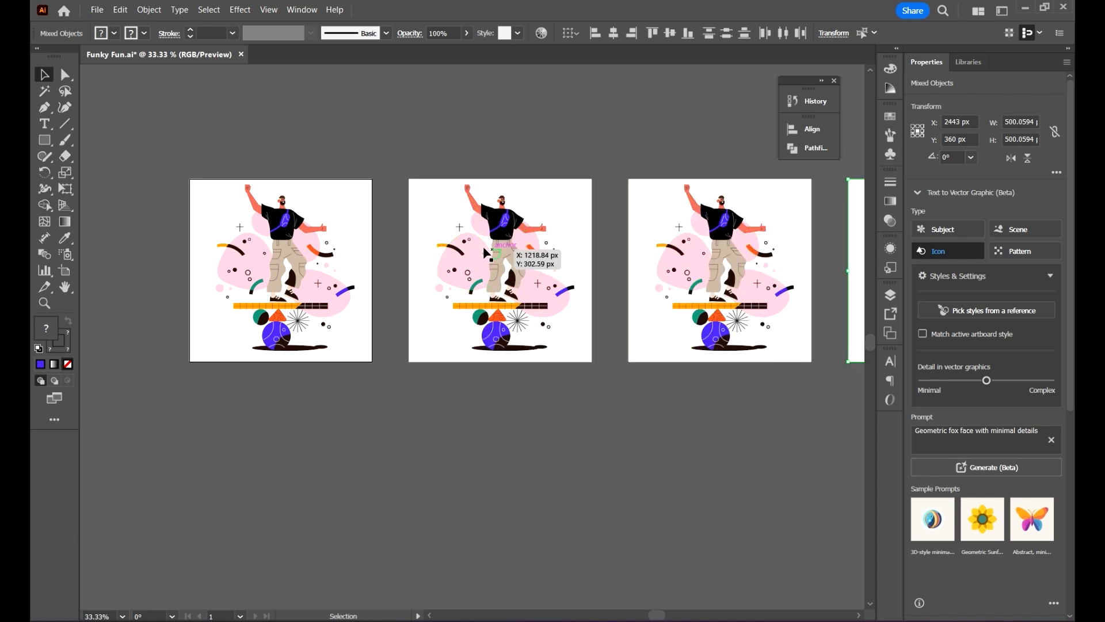
key(ctrl+minus)
key(ctrl+minus)
key(ctrl+minus)
key(v)
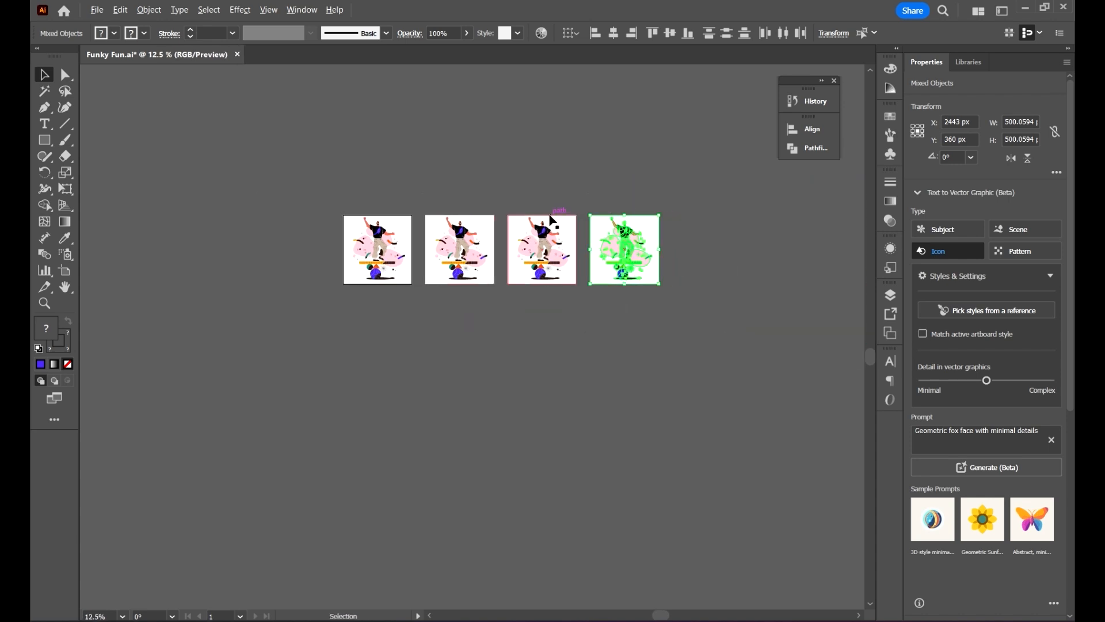
key(ctrl+plus)
key(ctrl+plus)
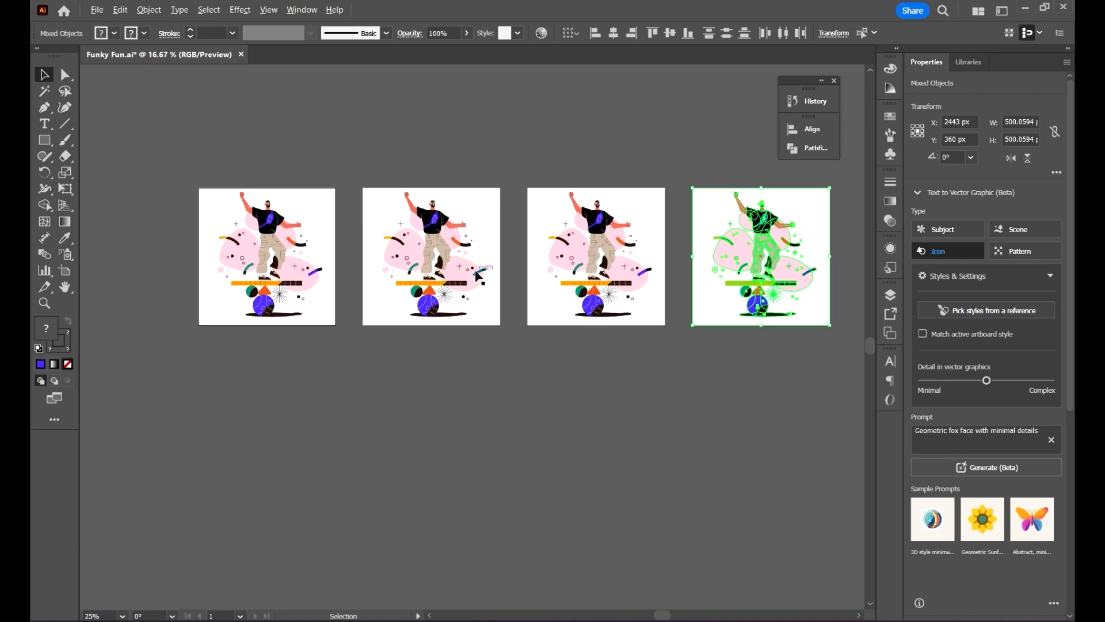
drag(645, 282, 653, 308)
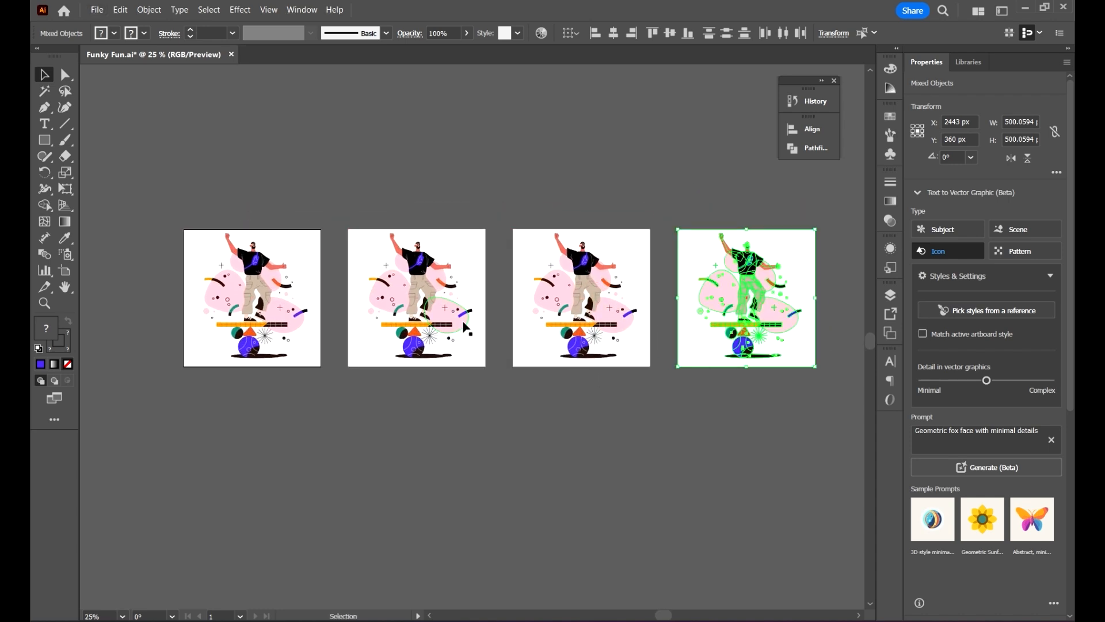
drag(807, 370, 768, 336)
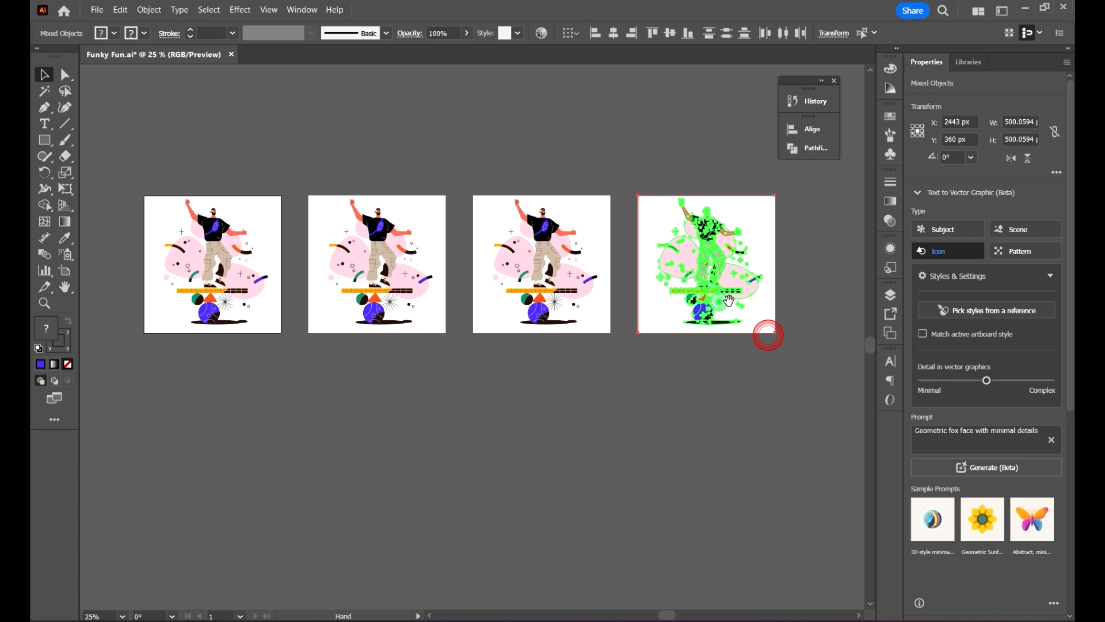
click(704, 405)
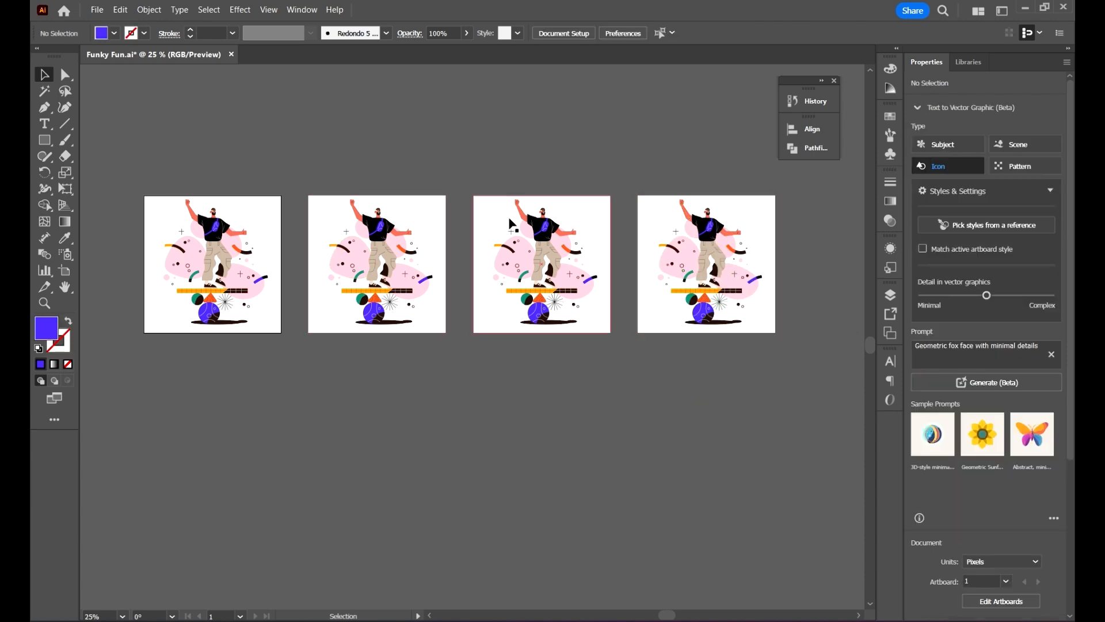
- Select all the artwork of the second illustration copy, leaving its white background out of the selection
mouse_move(443, 198)
mouse_down()
mouse_move(494, 187)
mouse_move(460, 193)
mouse_up()
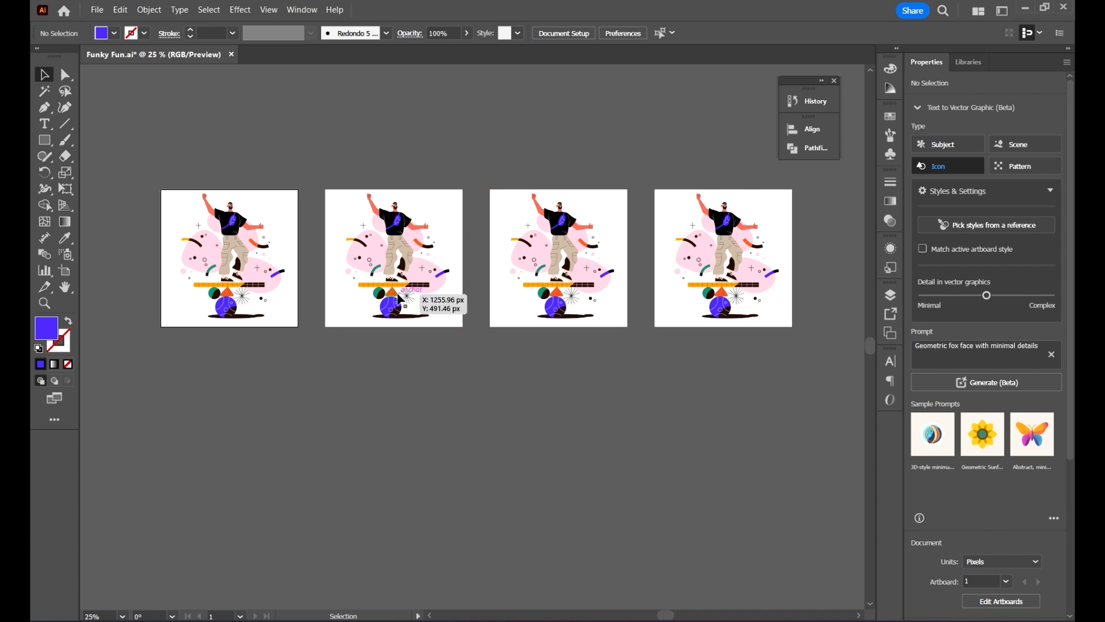
scroll(346, 256, up, 1)
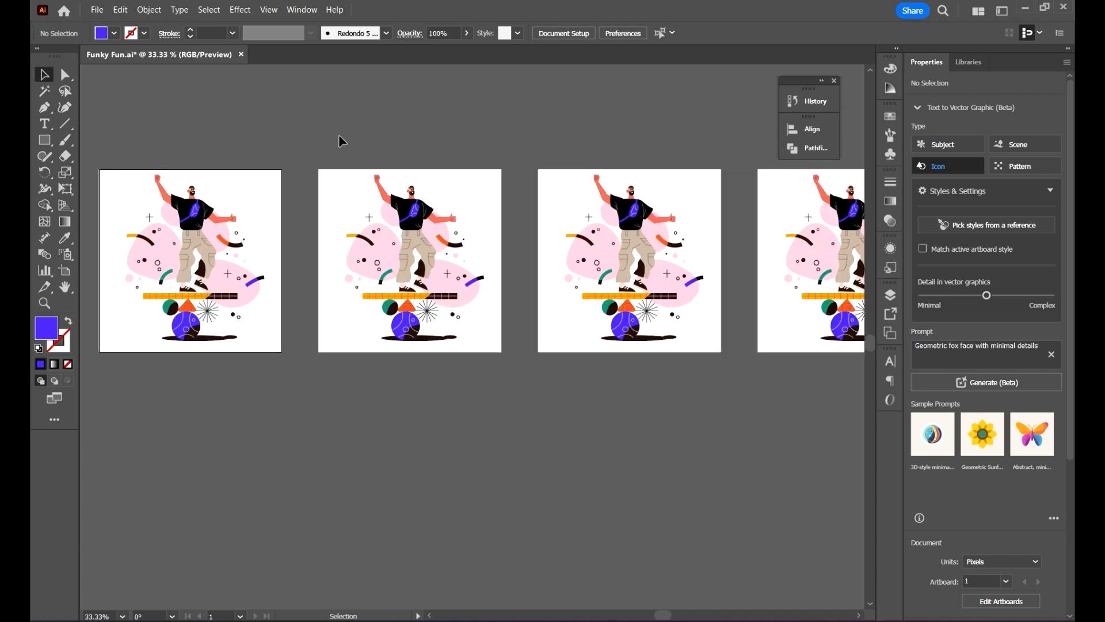
drag(499, 326, 506, 400)
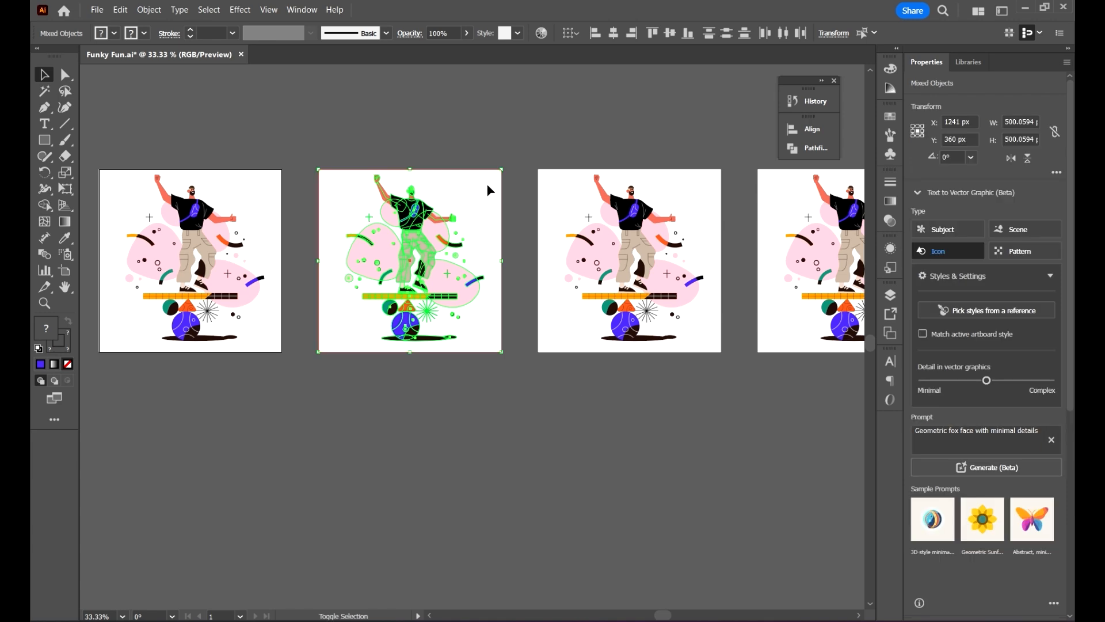
shift+click(488, 187)
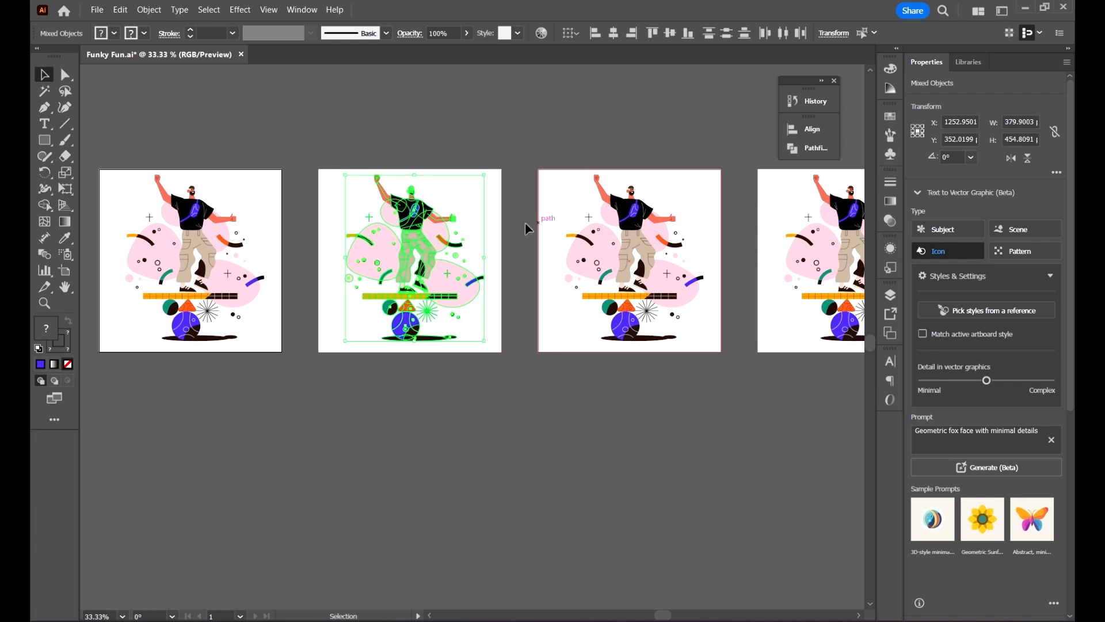
scroll(425, 222, up, 5)
scroll(425, 222, down, 4)
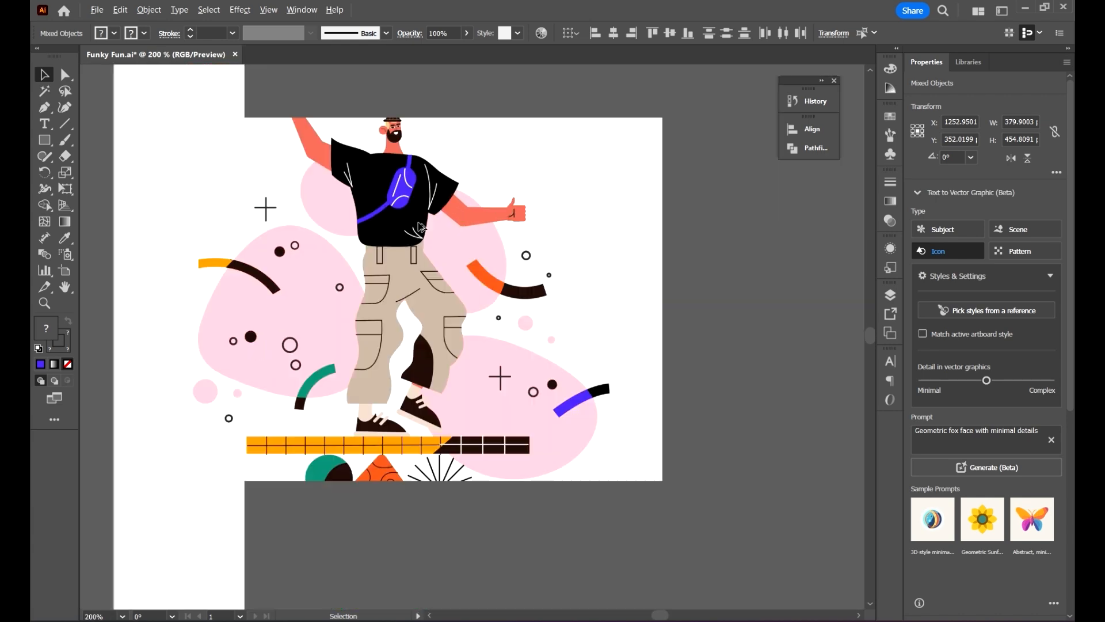
scroll(503, 195, down, 1)
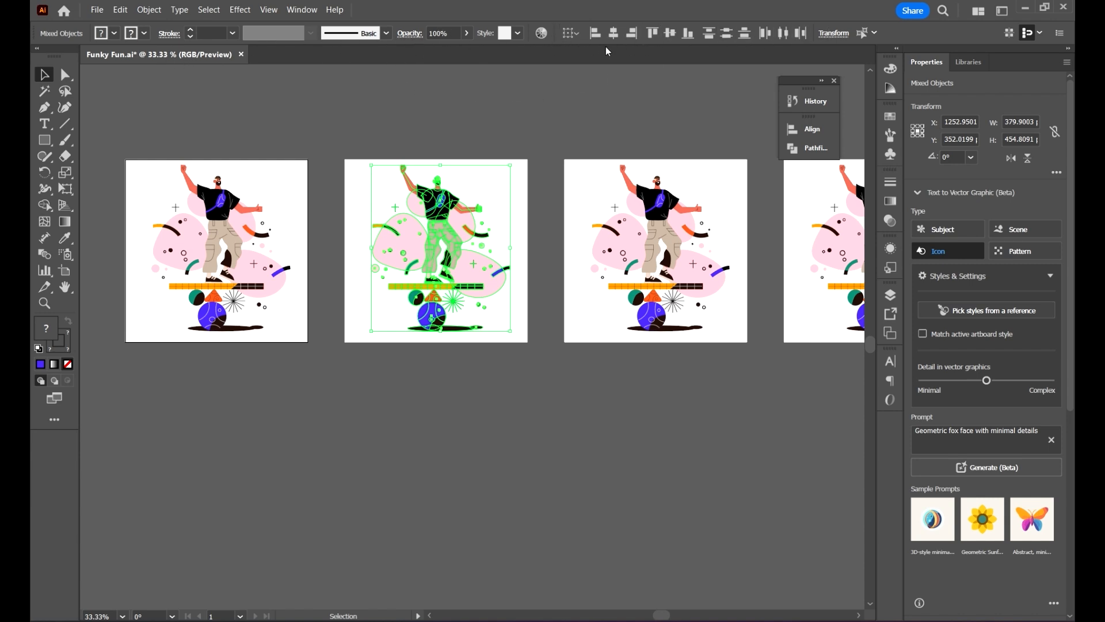
- Open Generative Recolor for the second copy, with its dialog moved clear of the artwork, and generate variations from the prompt "modern"
click(542, 33)
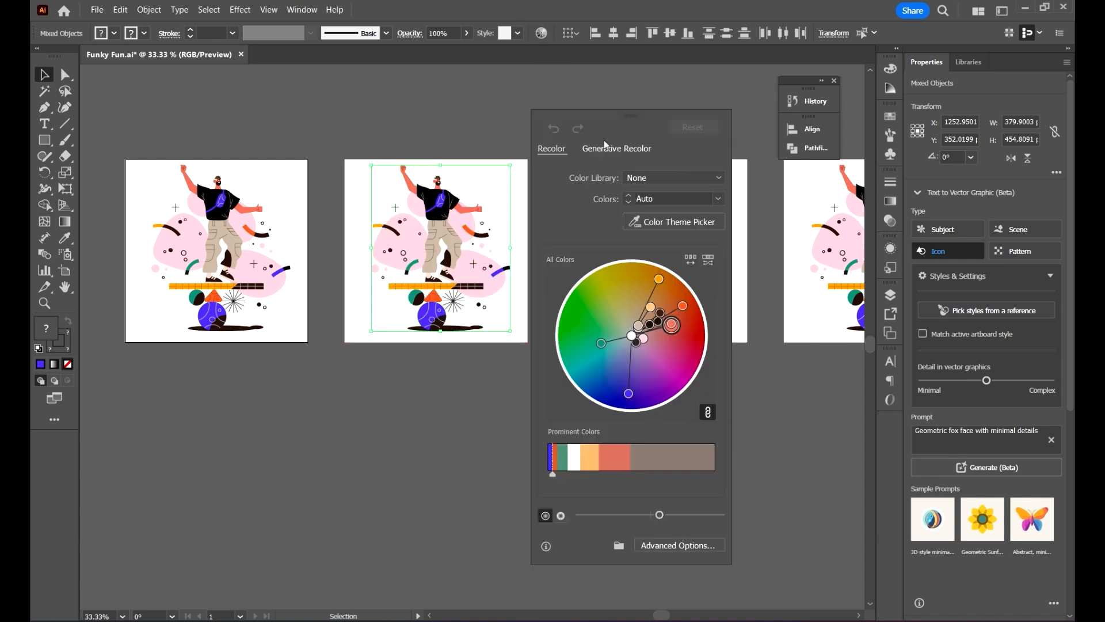
drag(636, 129, 680, 123)
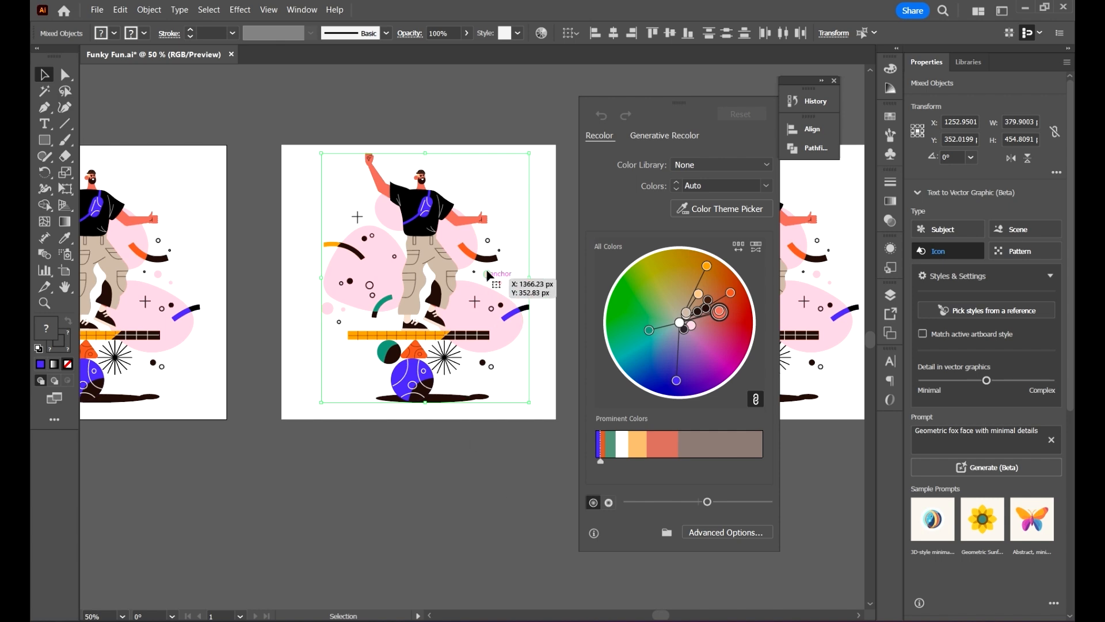
key(space)
drag(496, 174, 473, 209)
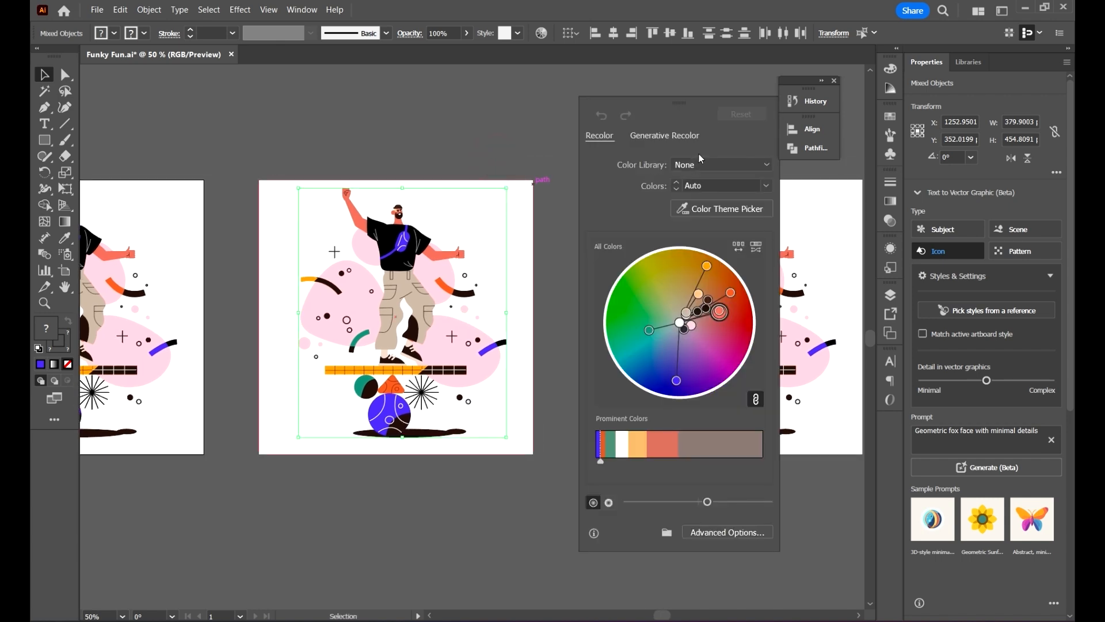
click(667, 136)
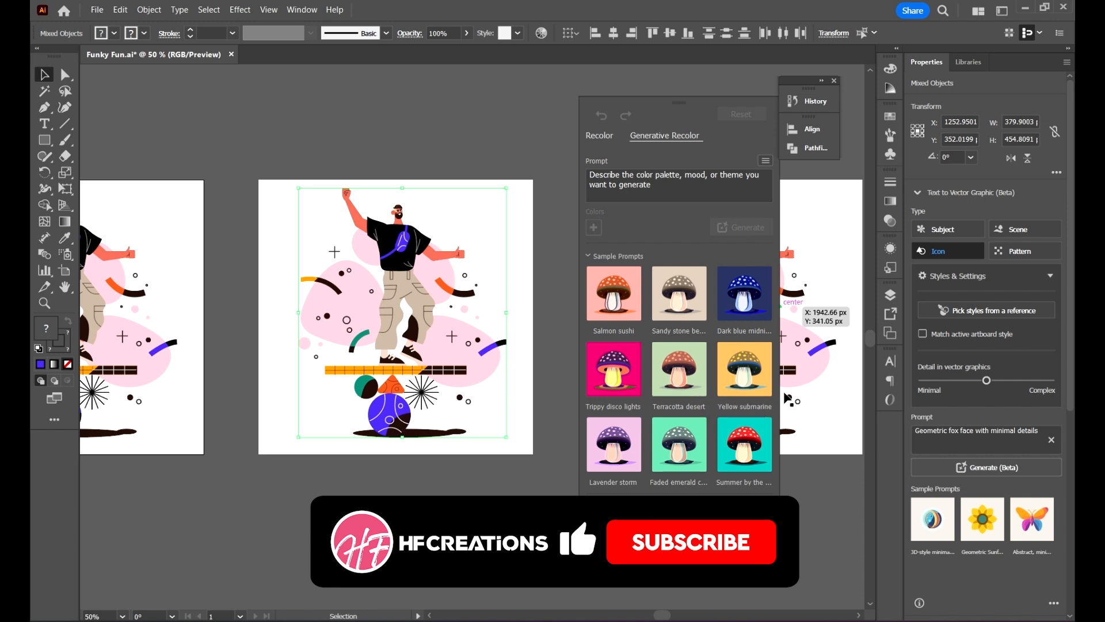
click(686, 195)
text(mo)
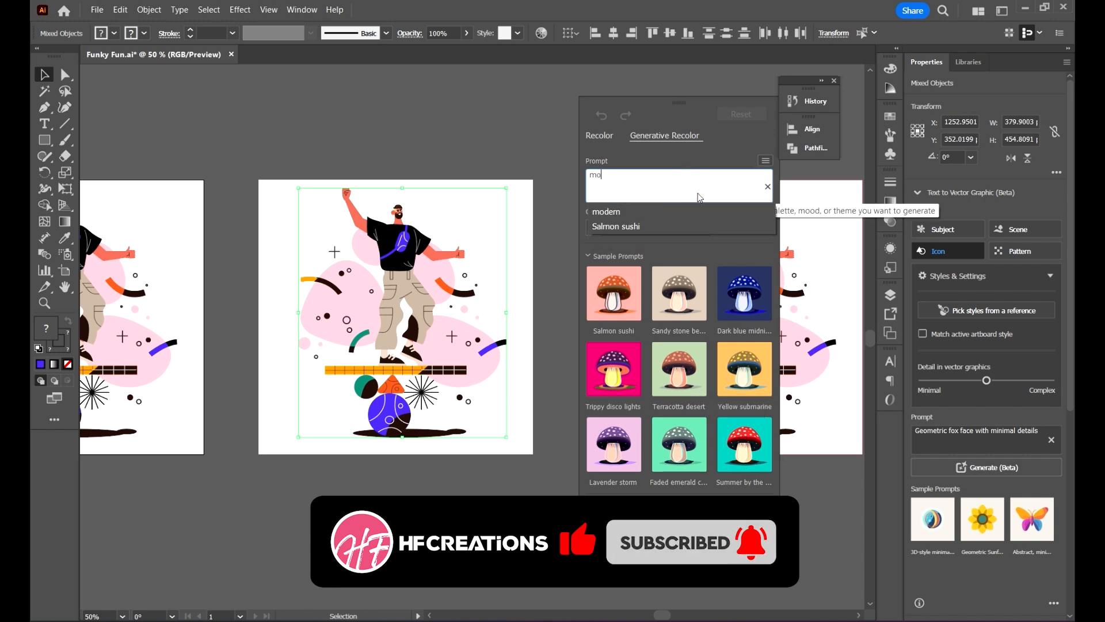
text(dern)
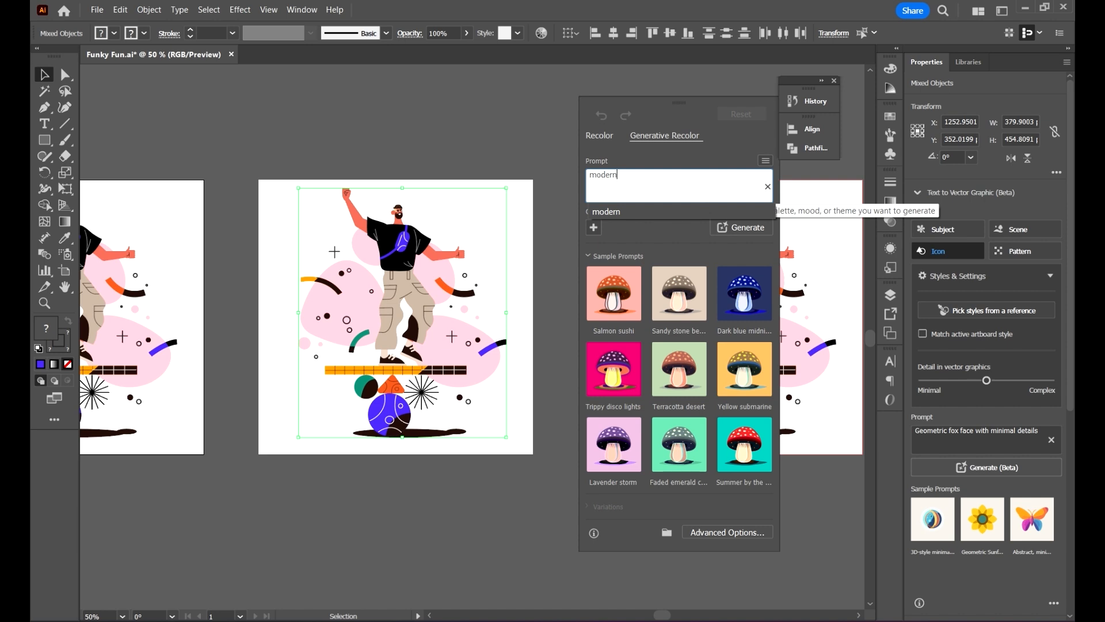
key(Return)
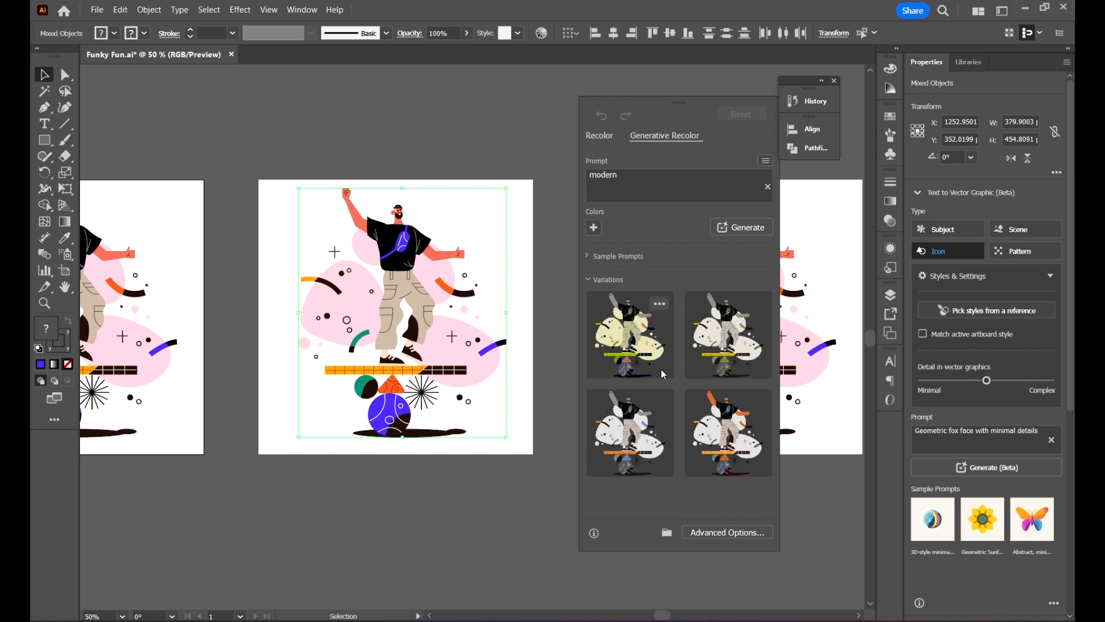
- Try the "modern" variations on the second copy, compare them with the original, and apply the first one with pale yellow blobs and green accents
click(636, 336)
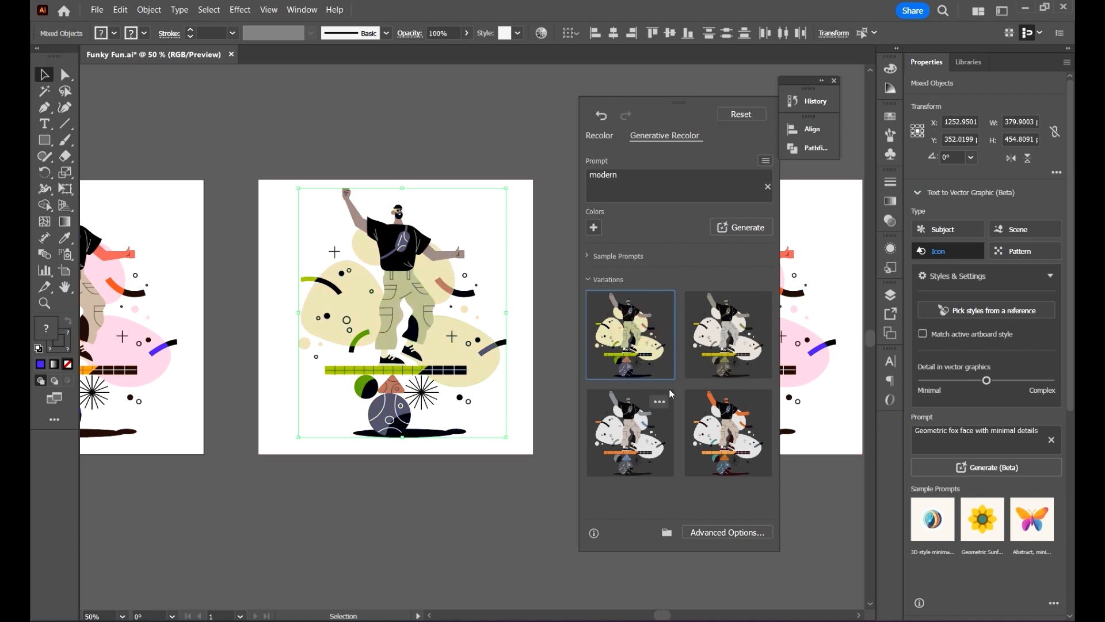
mouse_move(714, 348)
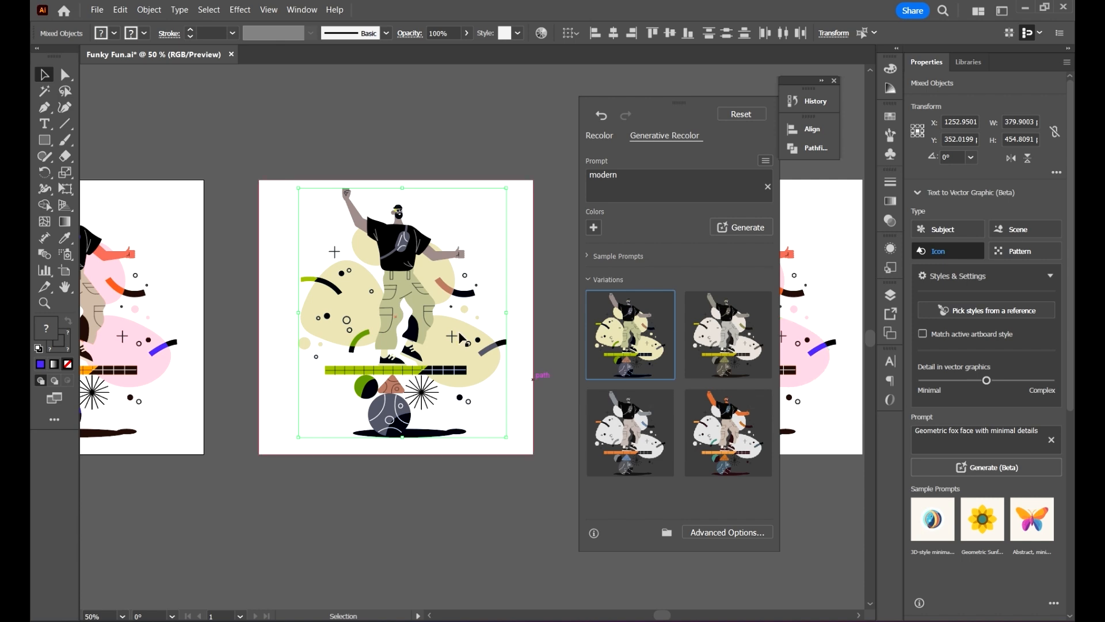
click(634, 441)
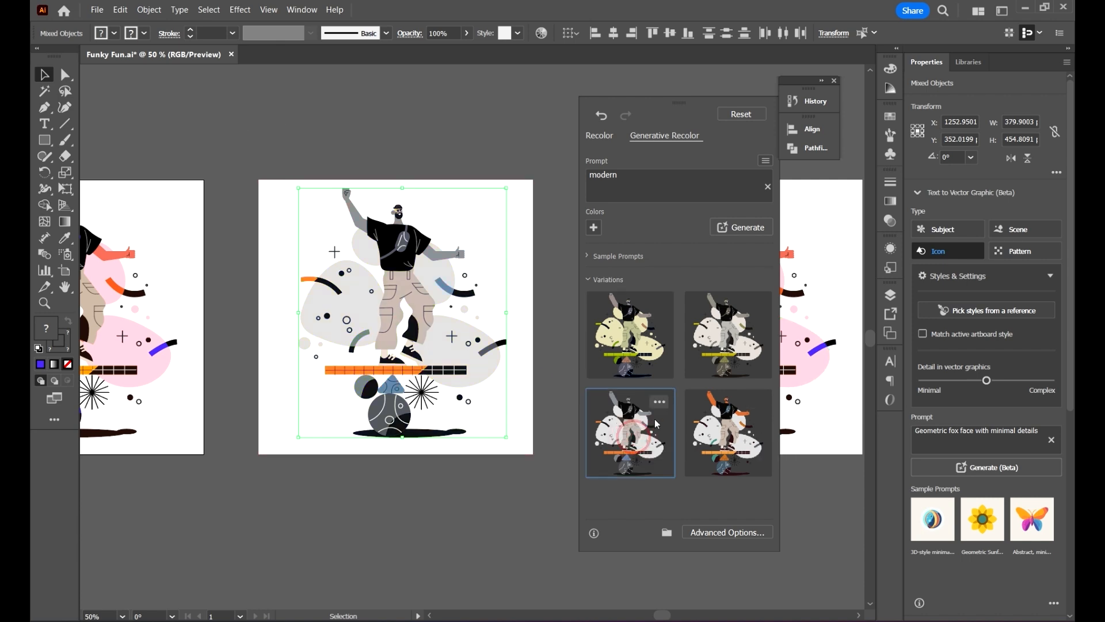
click(736, 436)
click(749, 349)
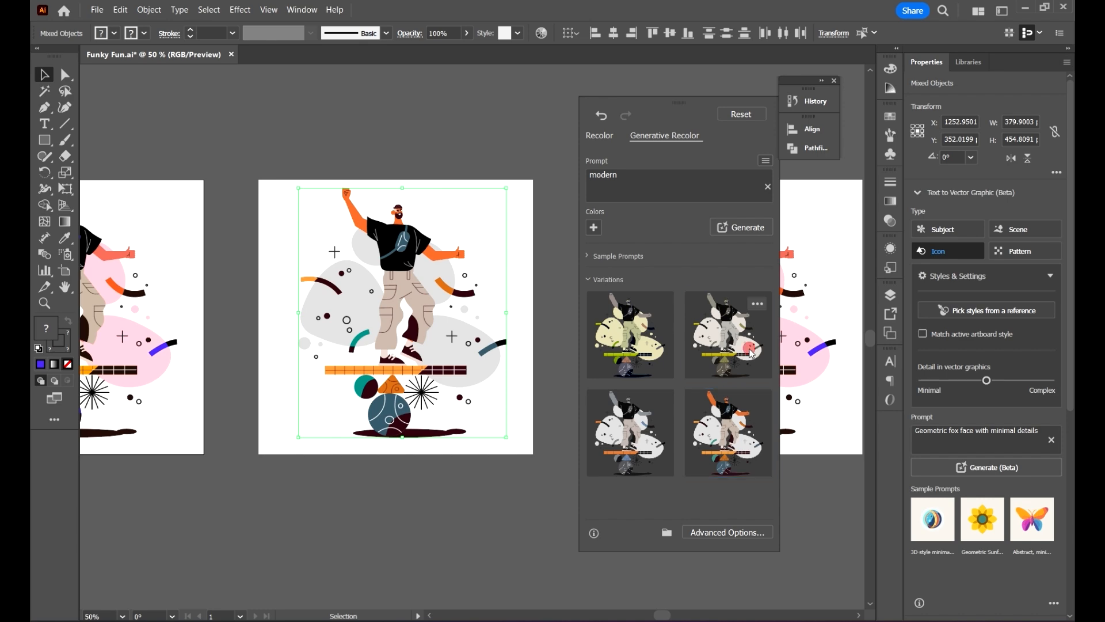
click(759, 444)
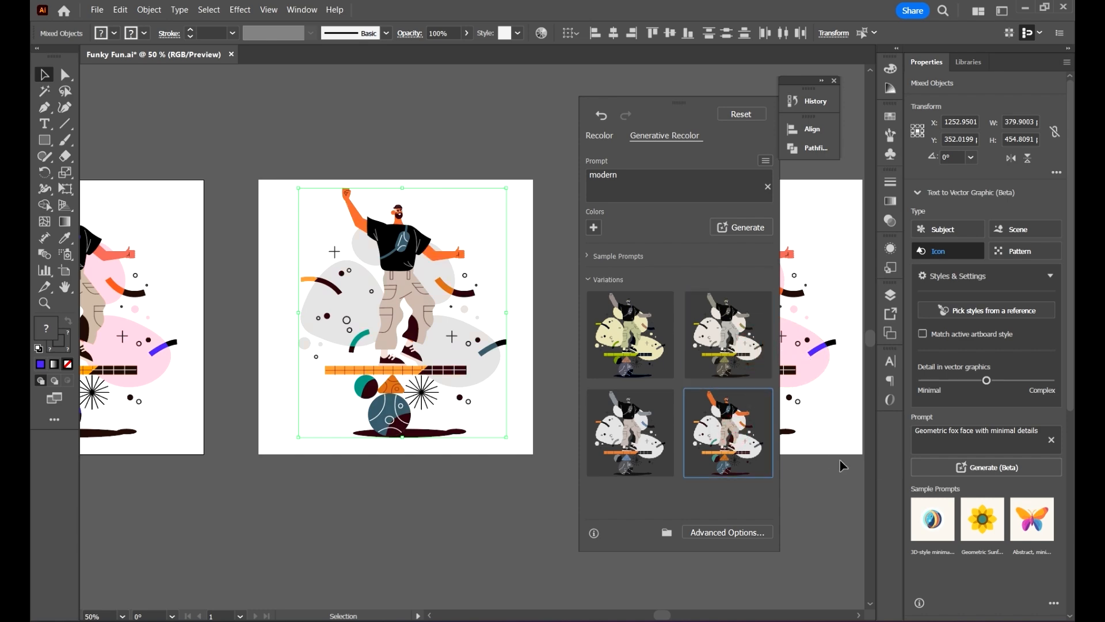
scroll(425, 265, up, 2)
scroll(426, 262, down, 1)
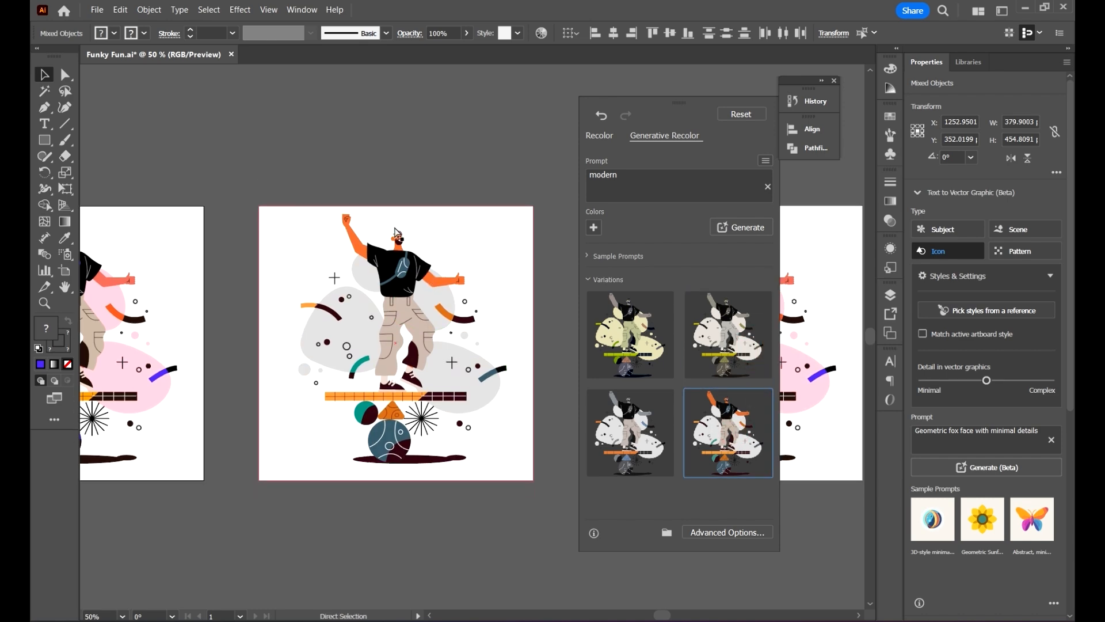
scroll(369, 242, left, 4)
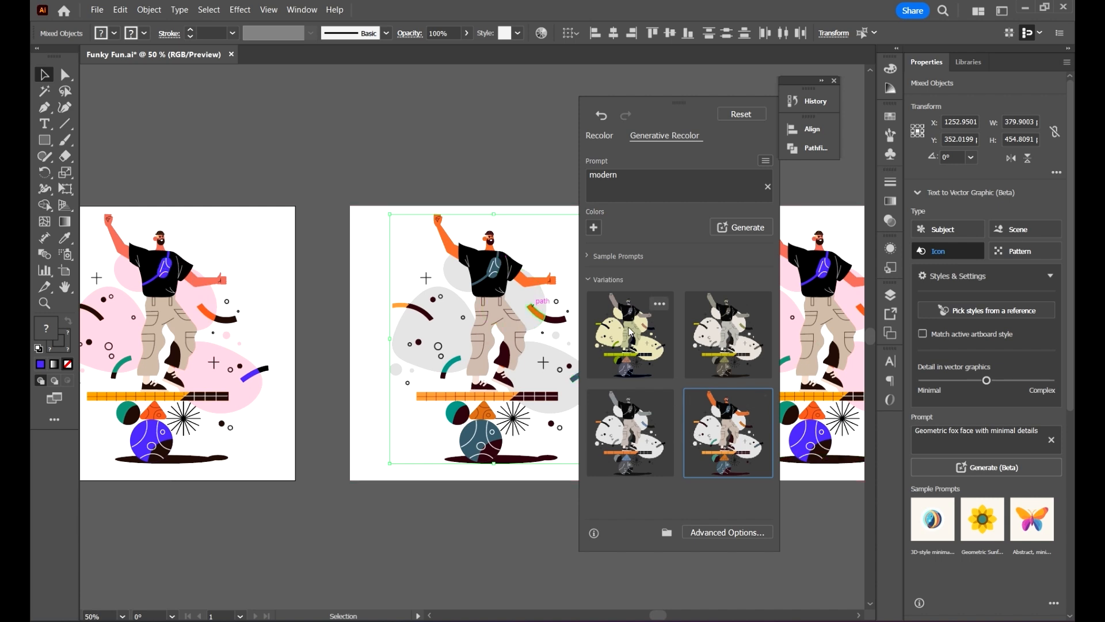
click(633, 345)
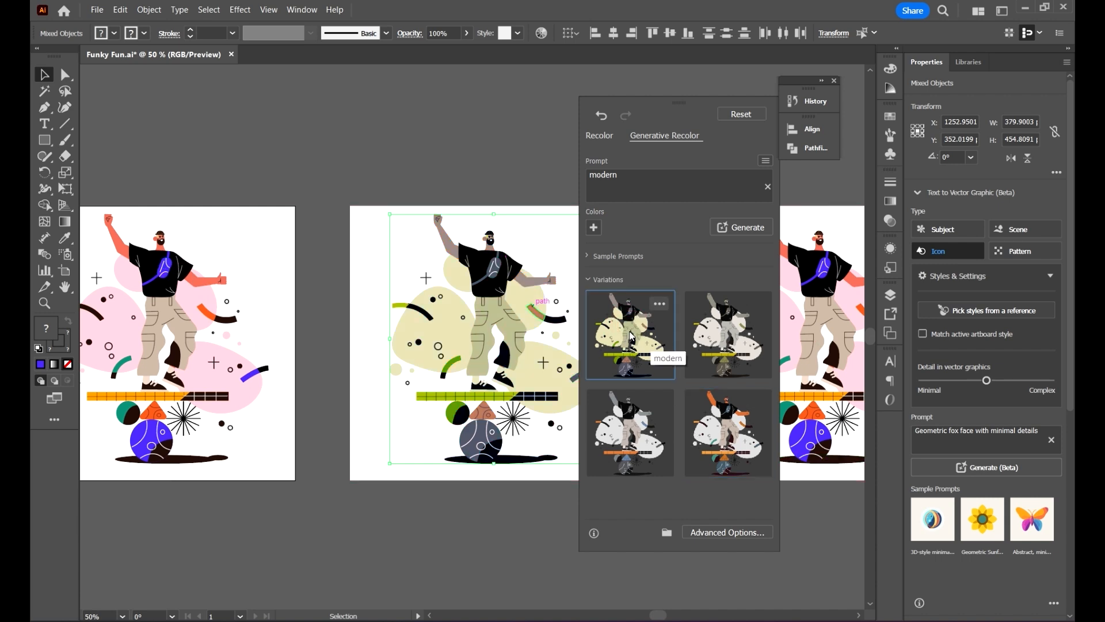
click(746, 431)
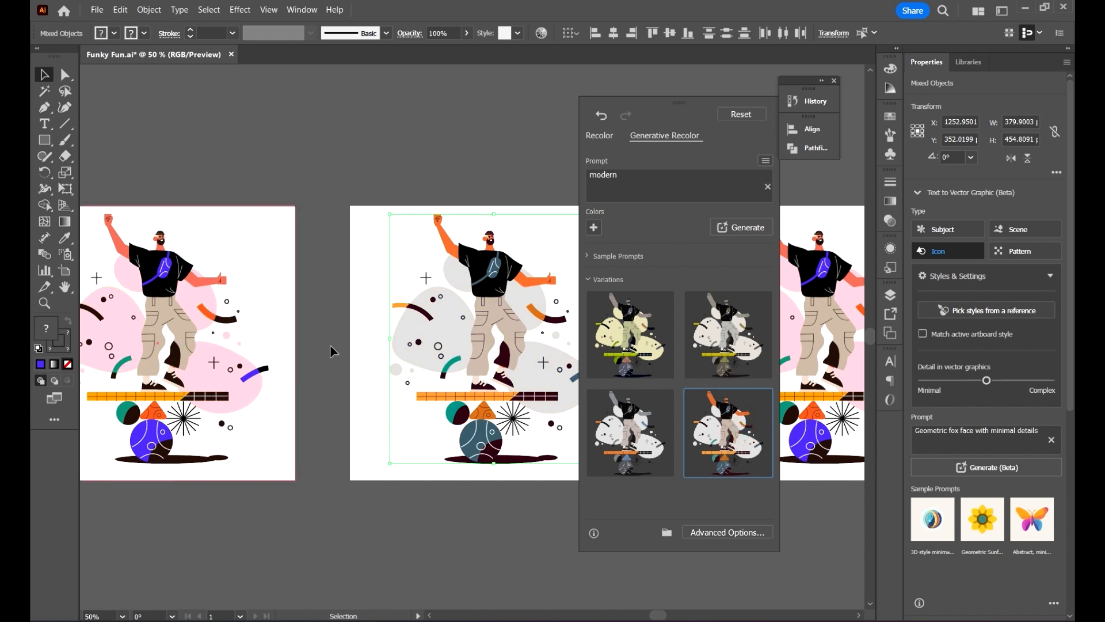
click(616, 321)
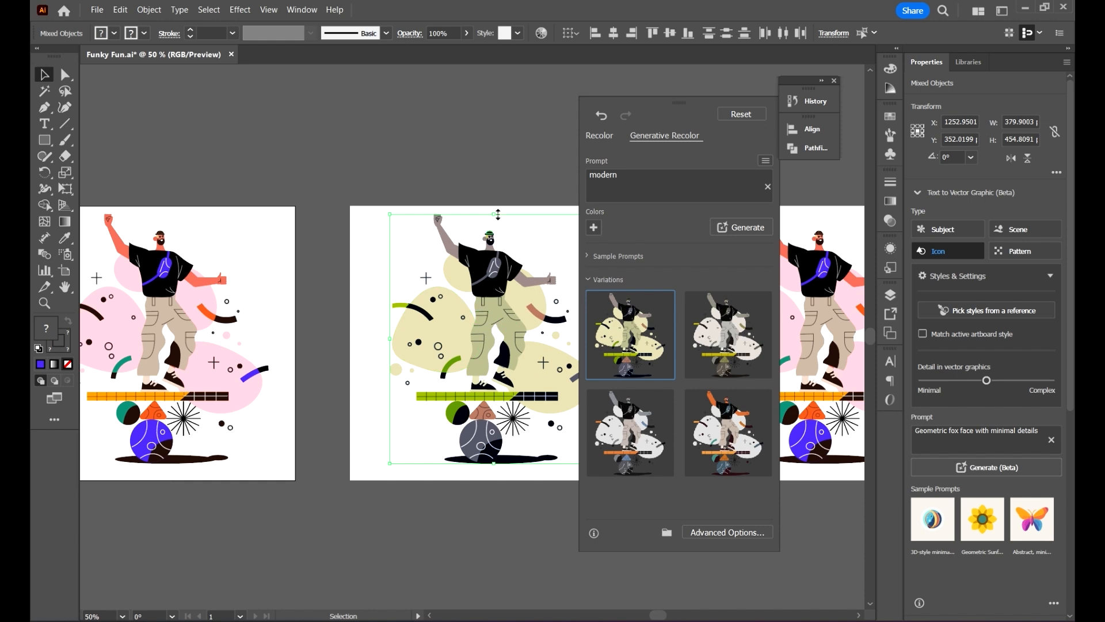
- Select all the artwork of the third illustration copy without its white background
drag(503, 194, 220, 179)
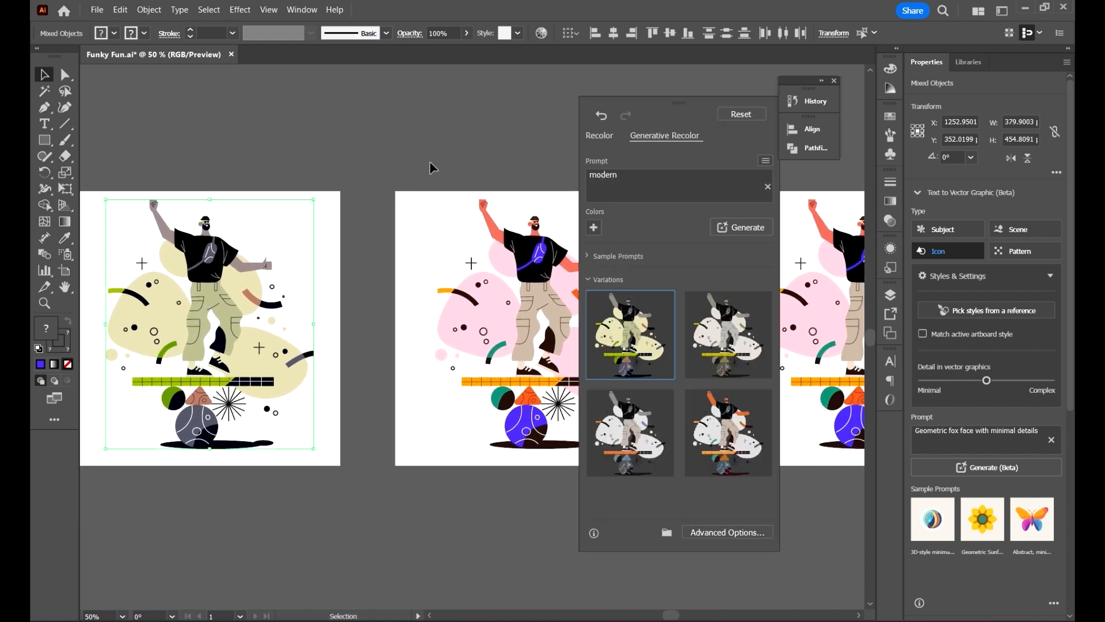
drag(432, 153, 233, 149)
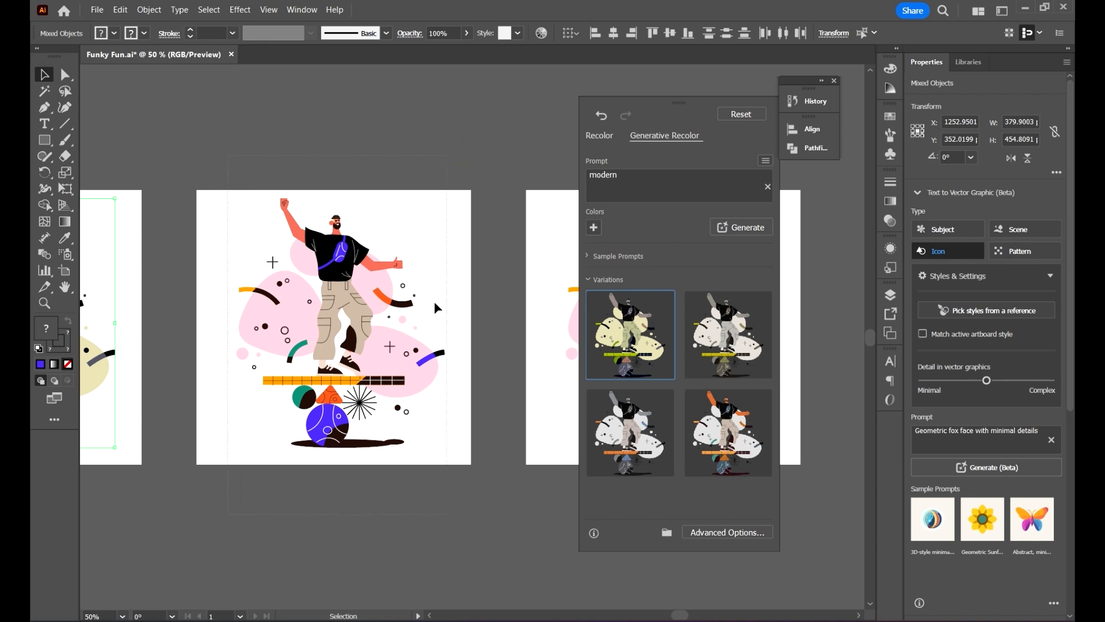
click(458, 266)
shift+click(455, 216)
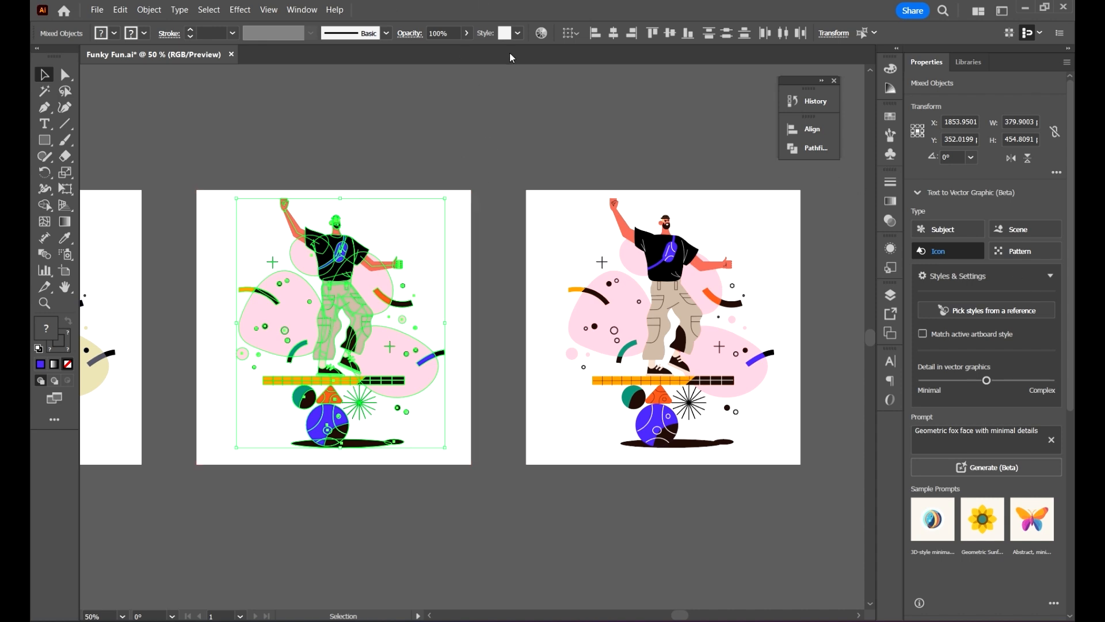
- Generate Generative Recolor variations for the third copy from the sample prompt "Summer by the sea"
click(541, 34)
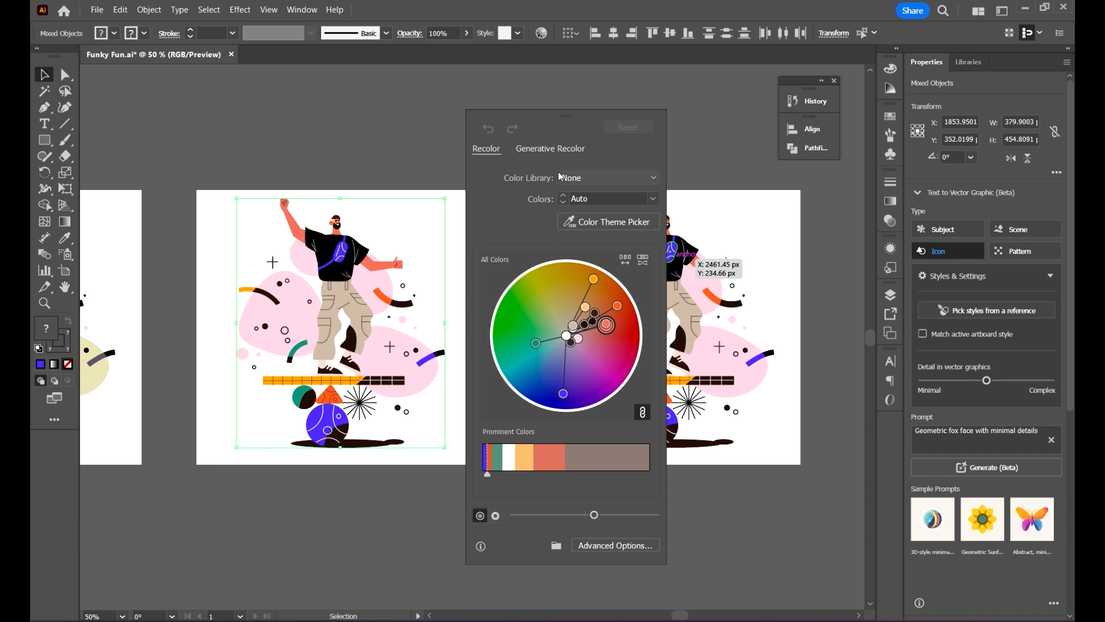
click(557, 151)
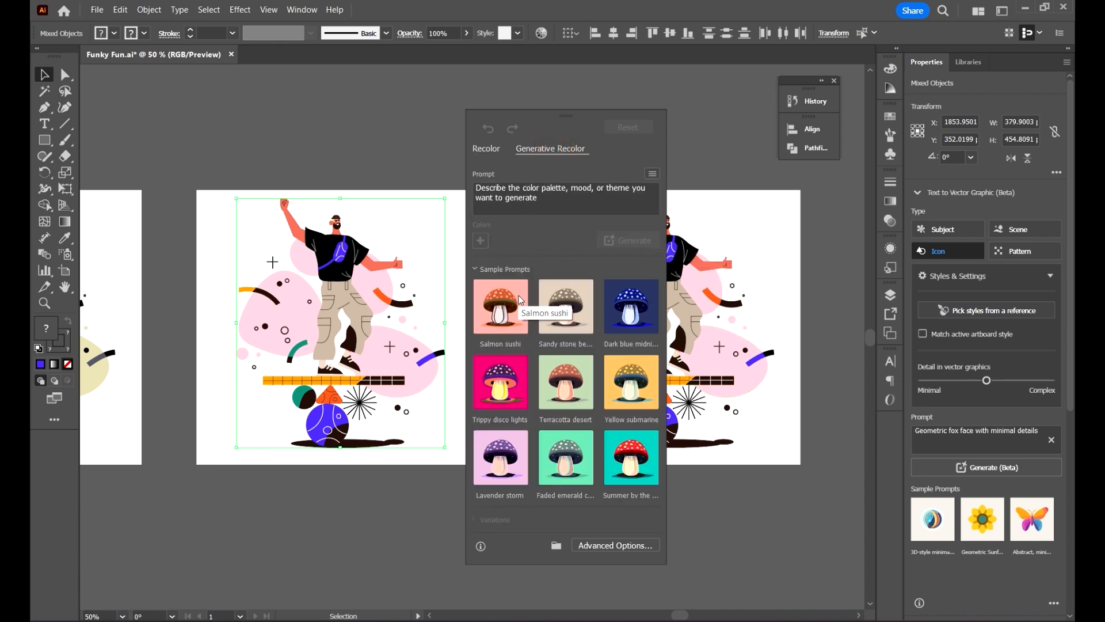
scroll(575, 311, down, 2)
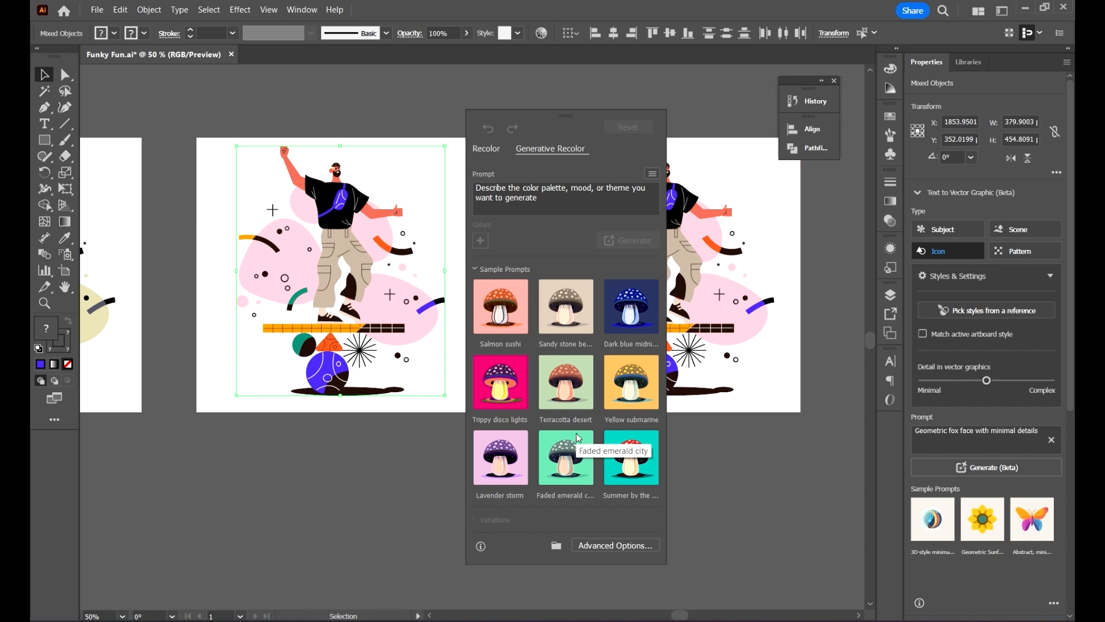
scroll(634, 455, up, 1)
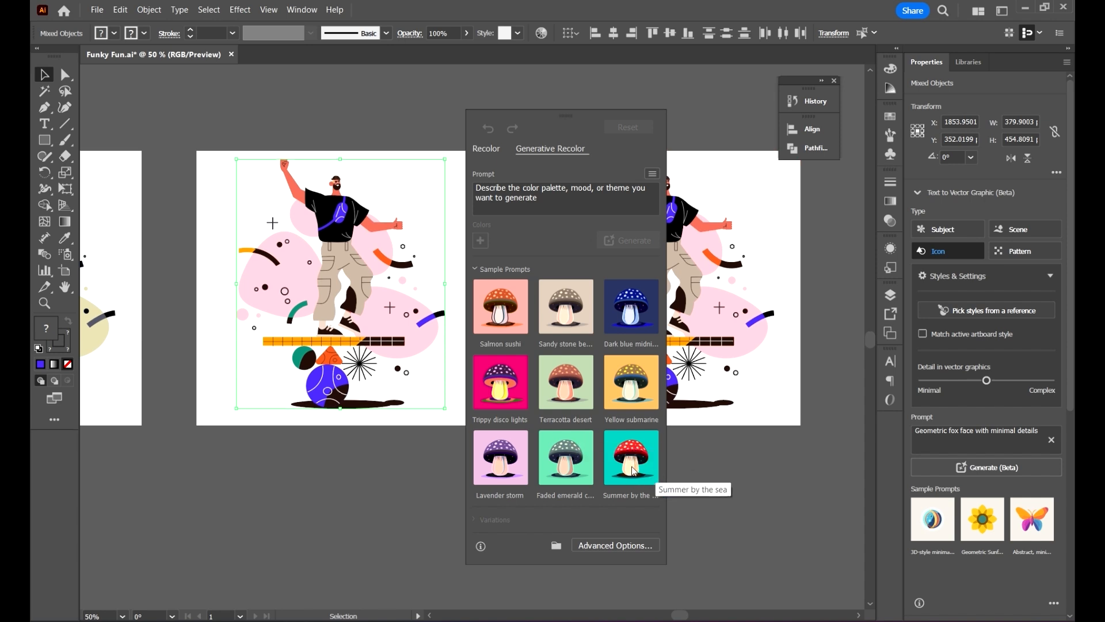
click(634, 452)
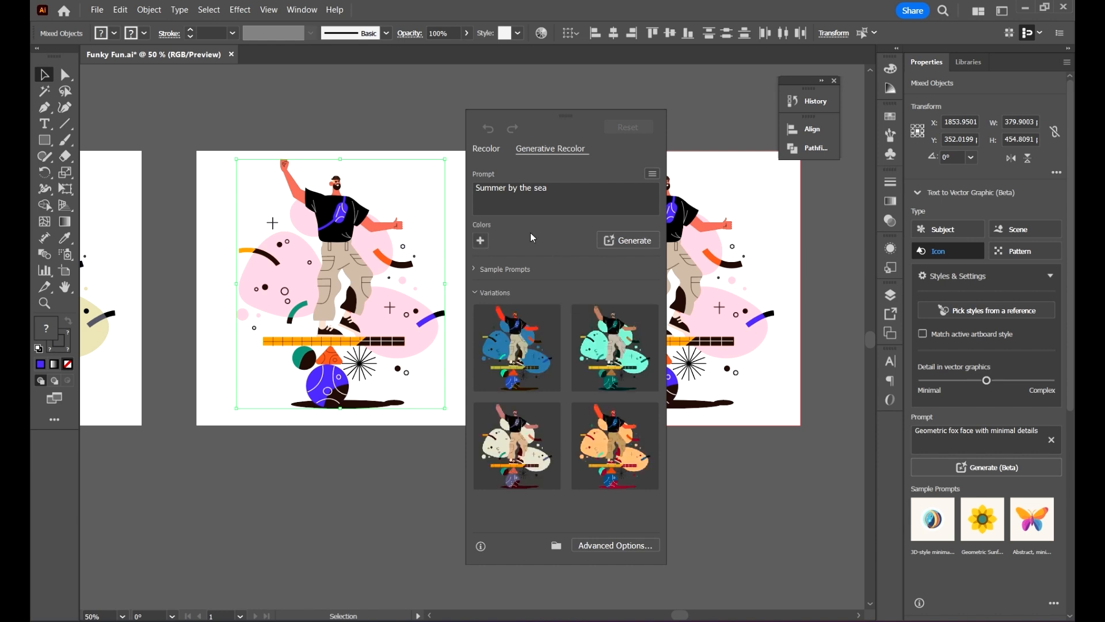
- Try the "Summer by the sea" variations on the third copy and apply the third one with pale cream blobs
click(518, 351)
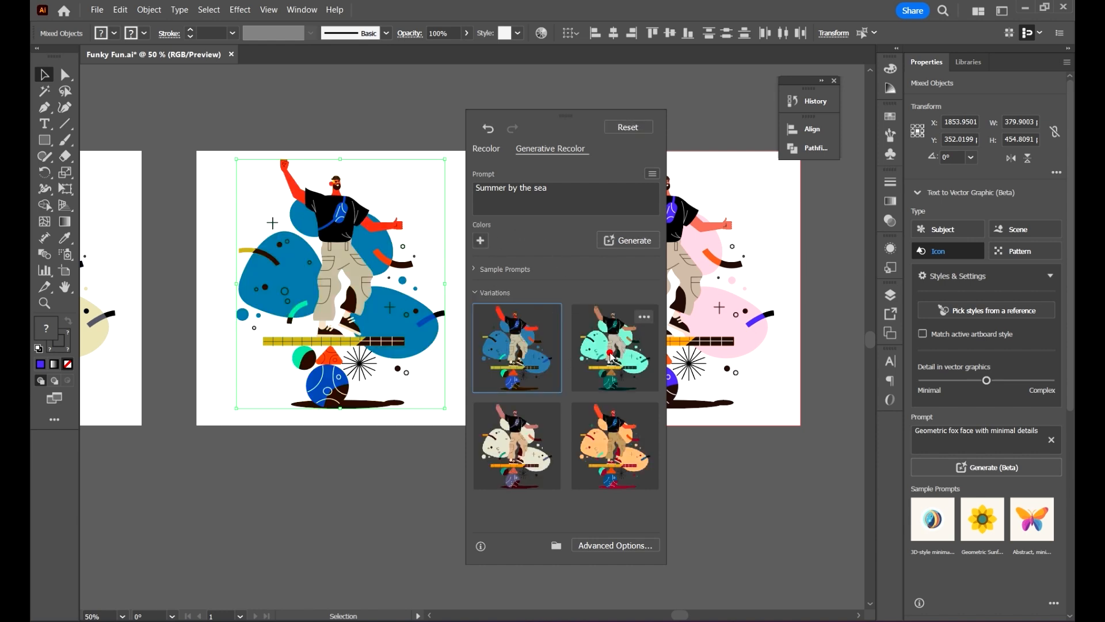
click(611, 357)
click(617, 447)
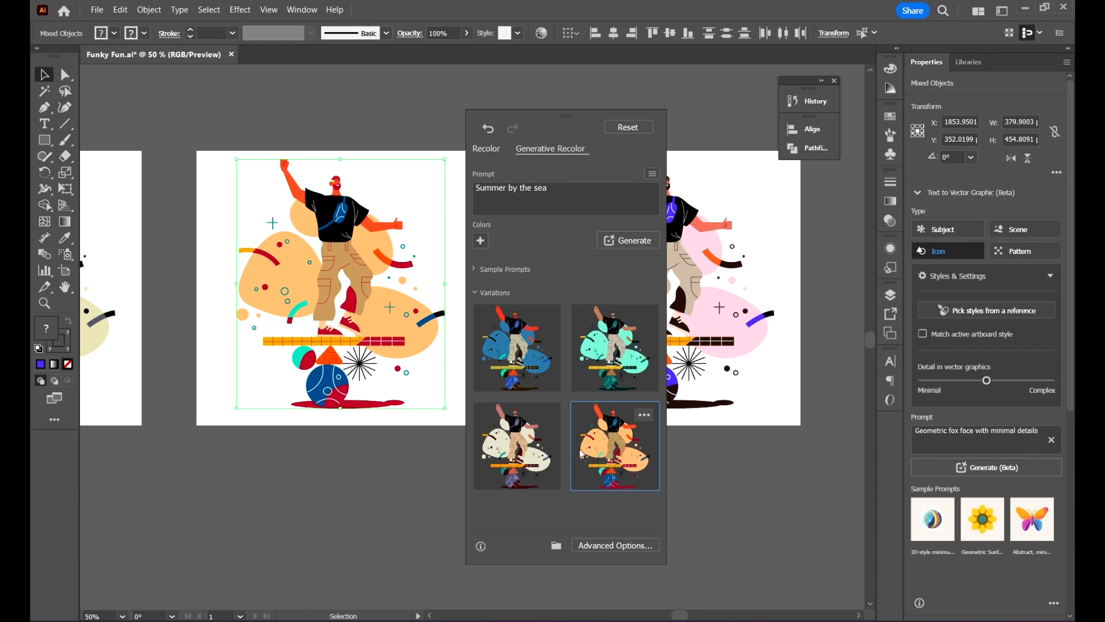
click(530, 452)
scroll(332, 199, down, 1)
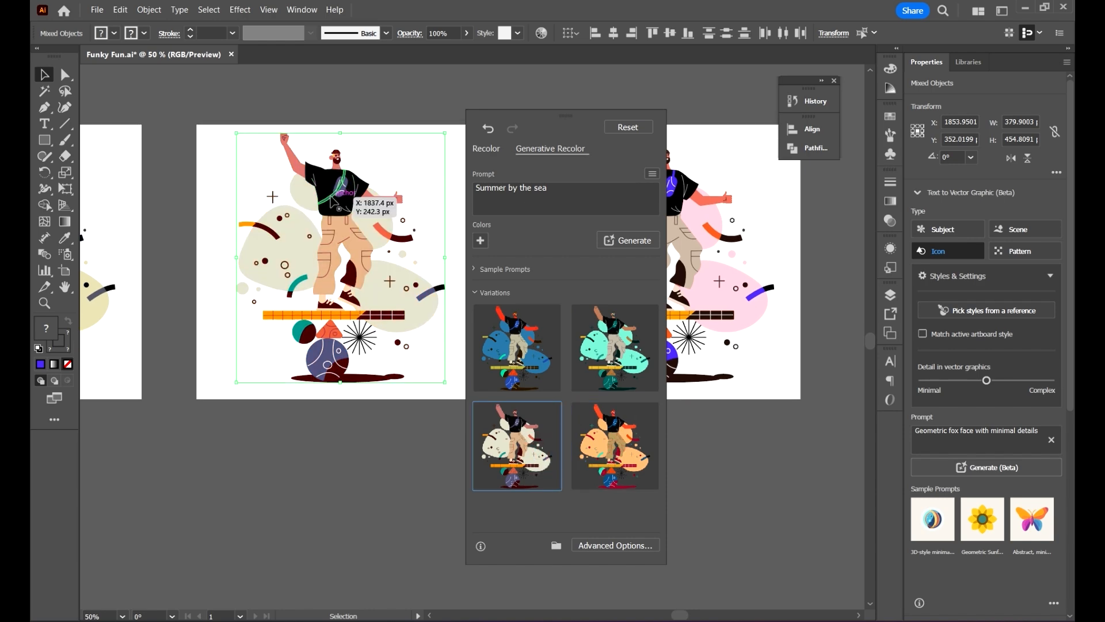
scroll(332, 200, down, 2)
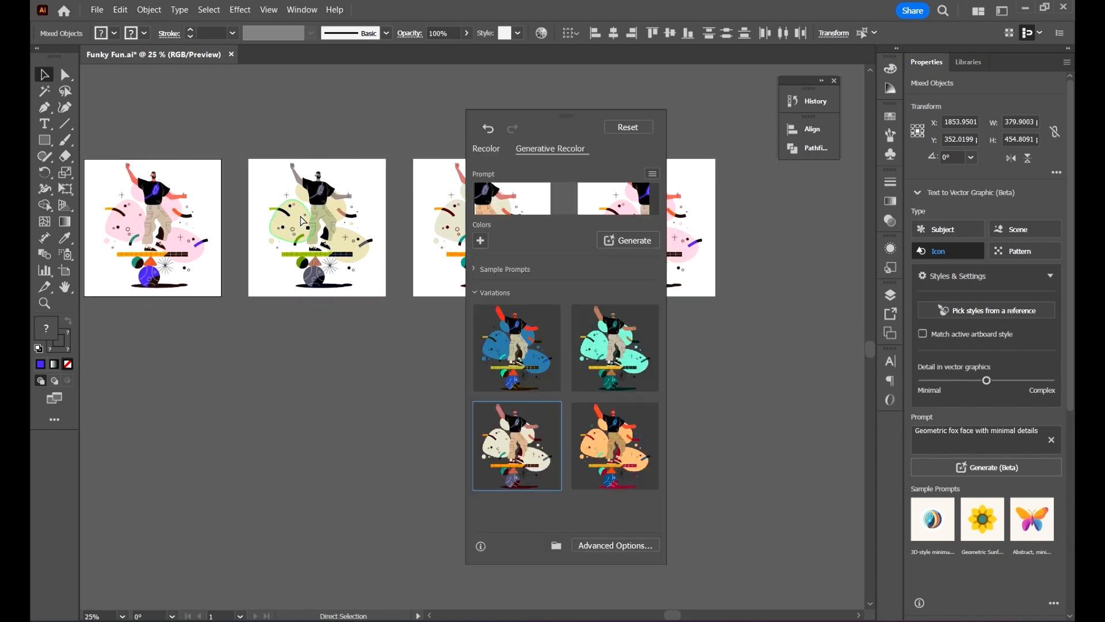
- Select all the artwork of the fourth illustration copy without its white background
scroll(314, 221, left, 5)
scroll(319, 220, up, 5)
scroll(320, 220, right, 6)
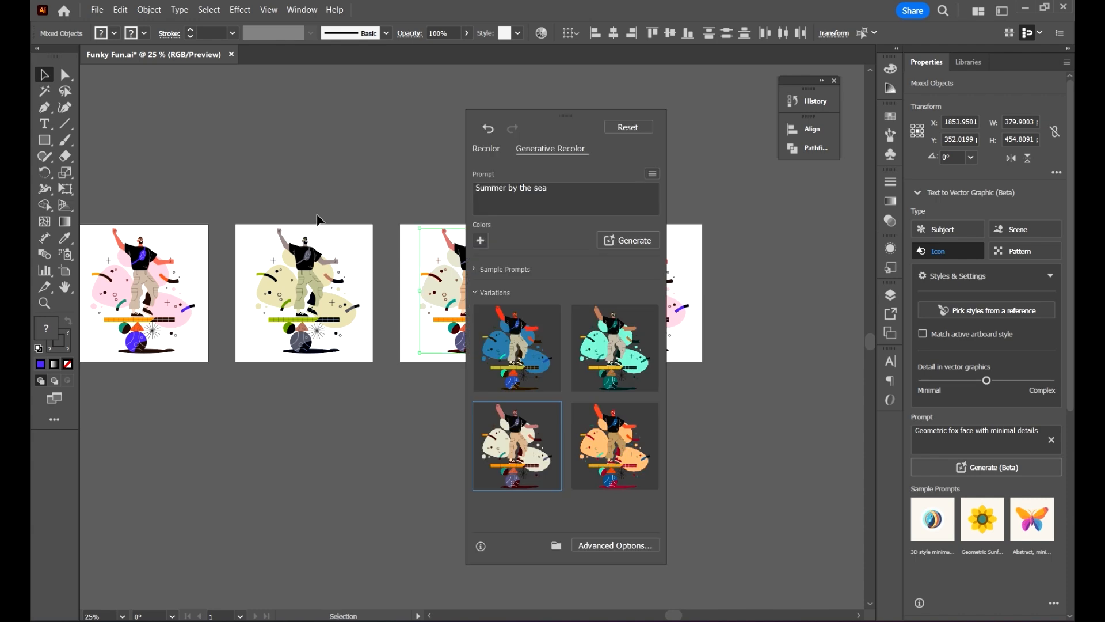
drag(555, 120, 752, 121)
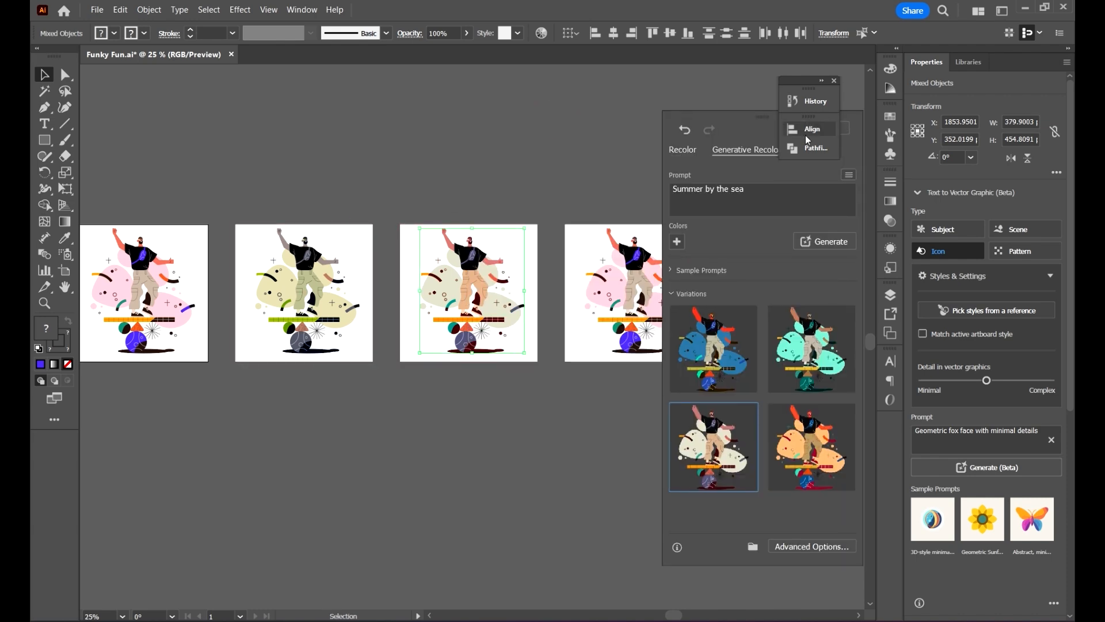
scroll(552, 270, right, 7)
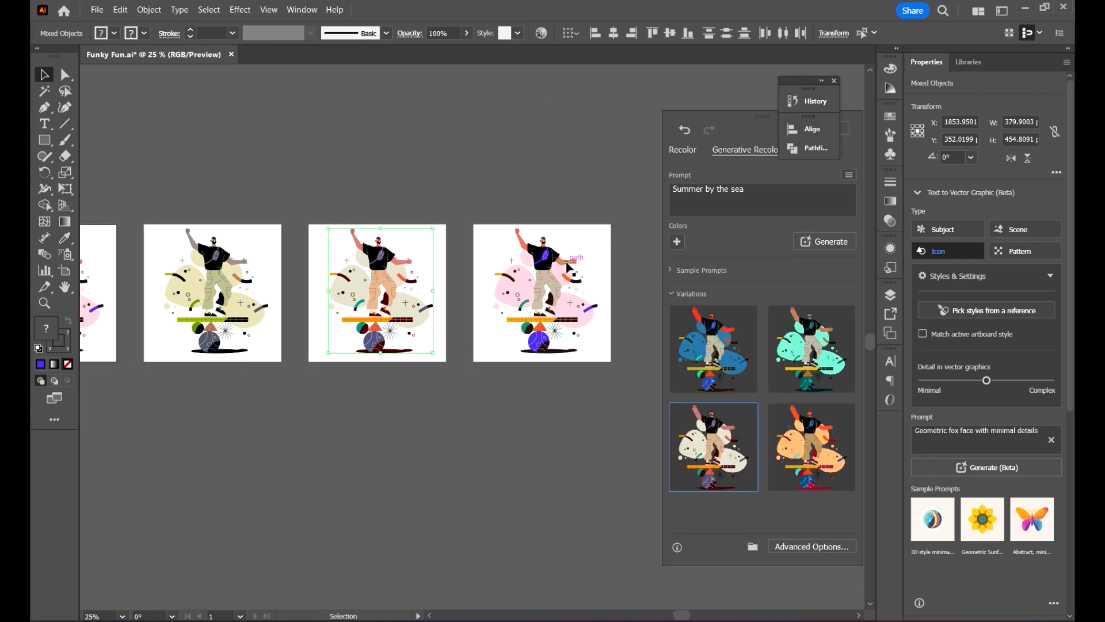
scroll(570, 268, up, 2)
click(565, 115)
drag(587, 183, 429, 181)
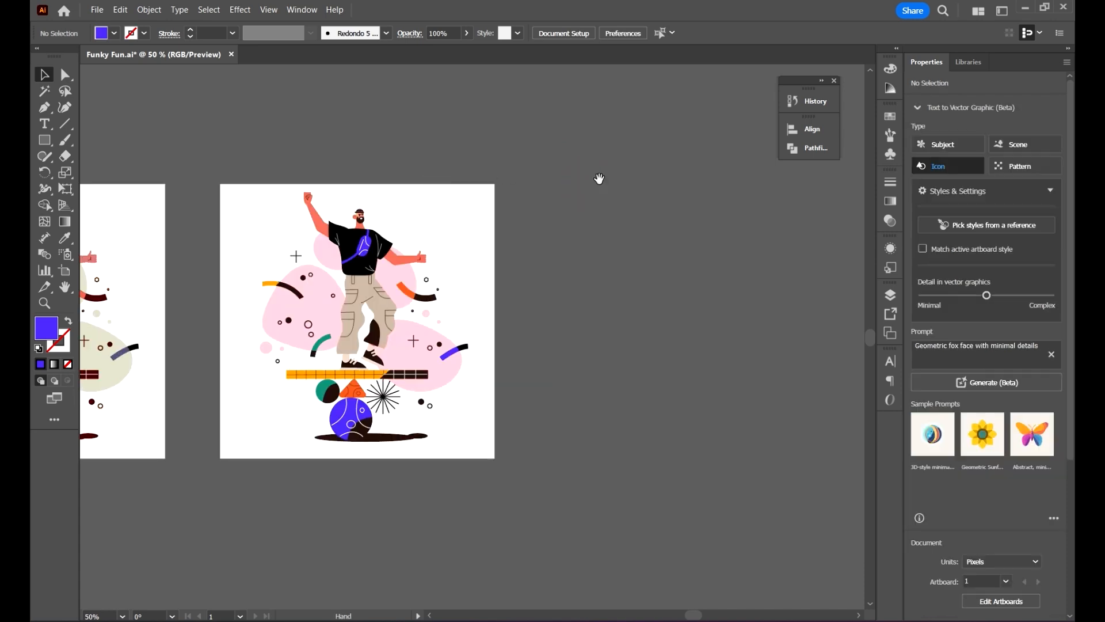
drag(482, 154, 249, 488)
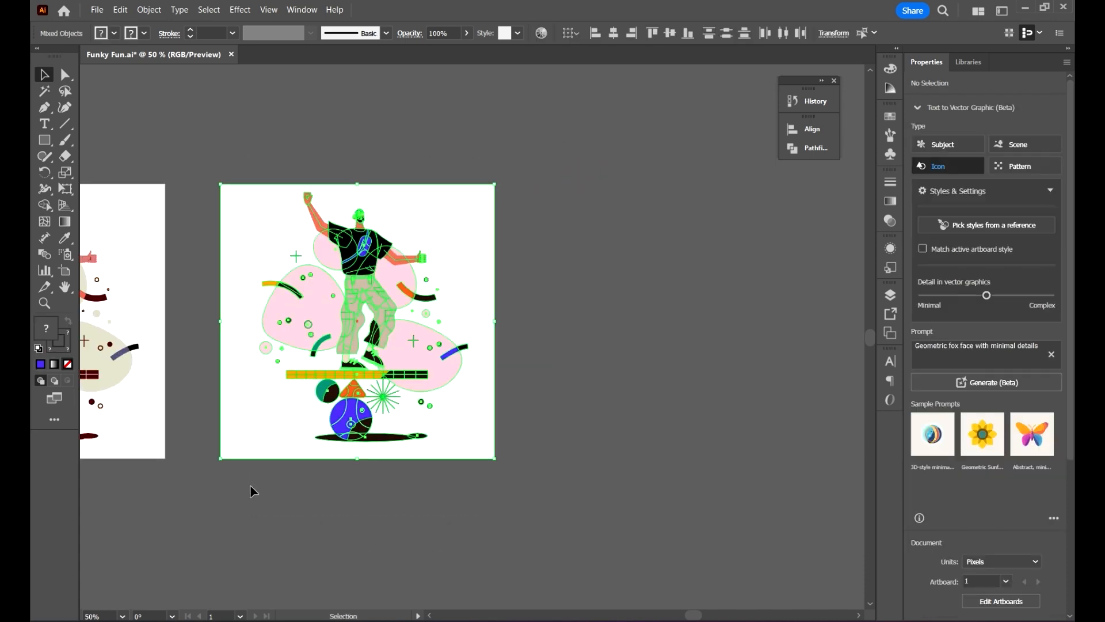
shift+click(451, 232)
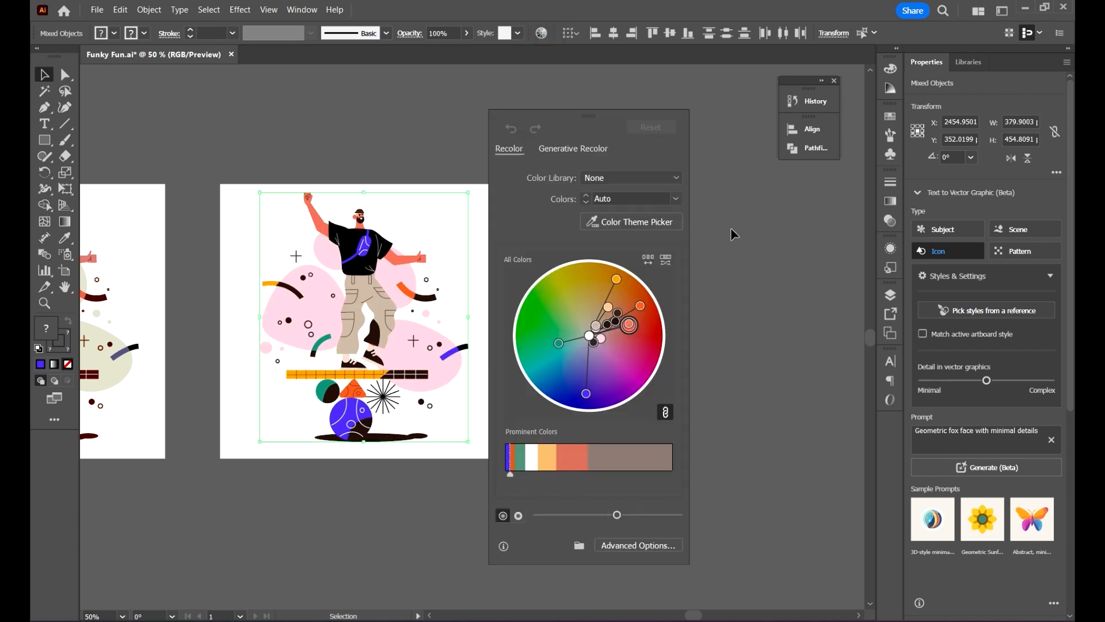
- Generate recolor variations for the fourth copy from the sample prompt "Trippy disco lights", try them and apply the fourth one with bright pink blobs
click(570, 150)
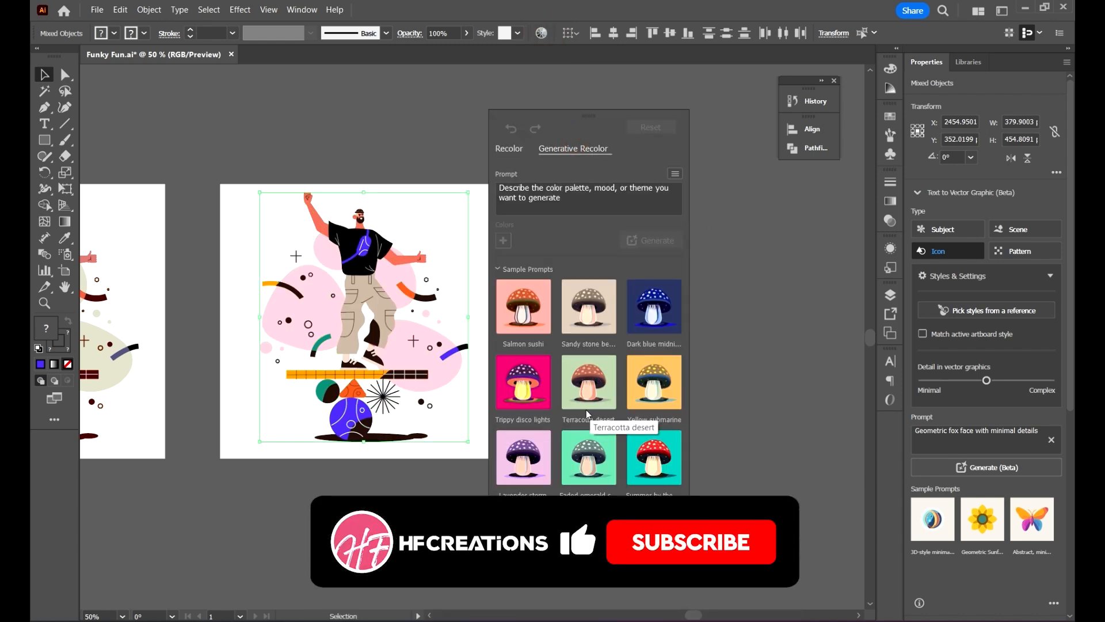
click(531, 385)
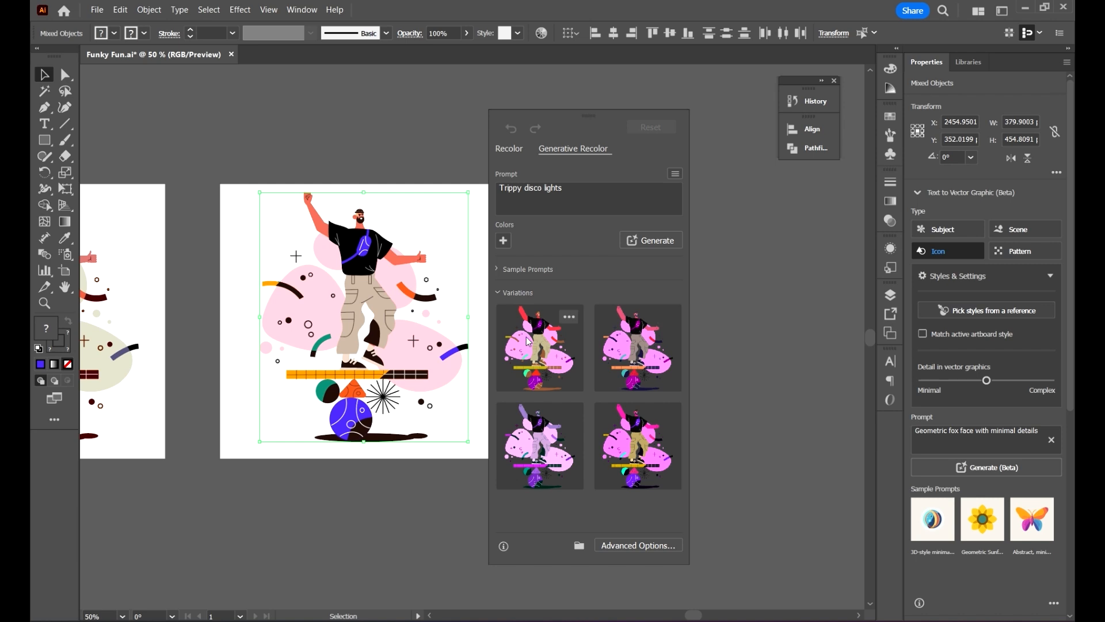
click(555, 351)
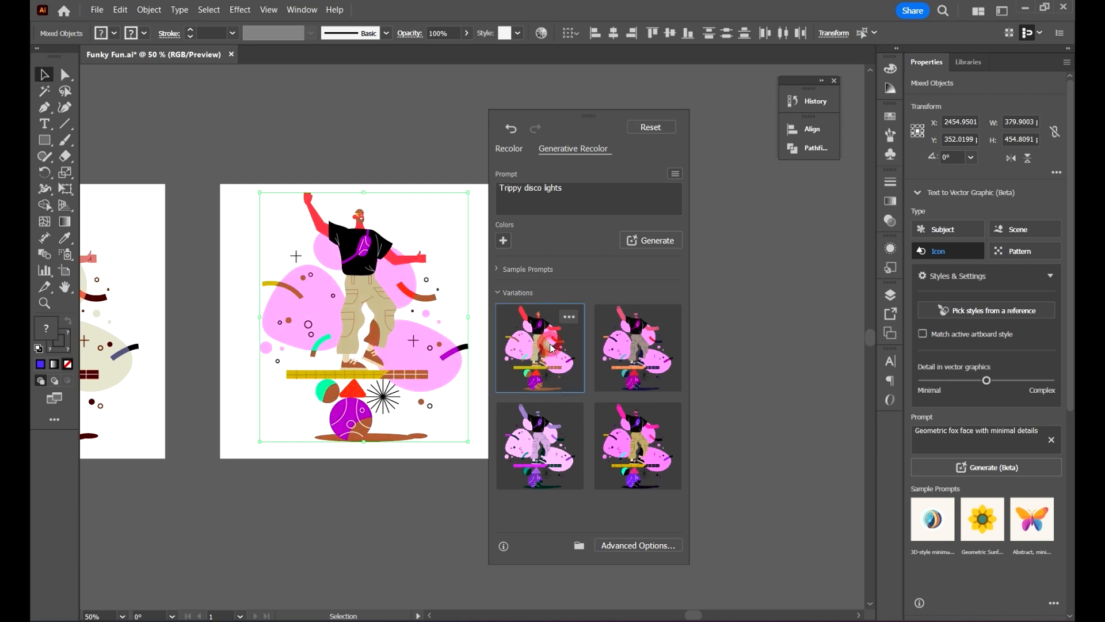
click(635, 362)
click(630, 443)
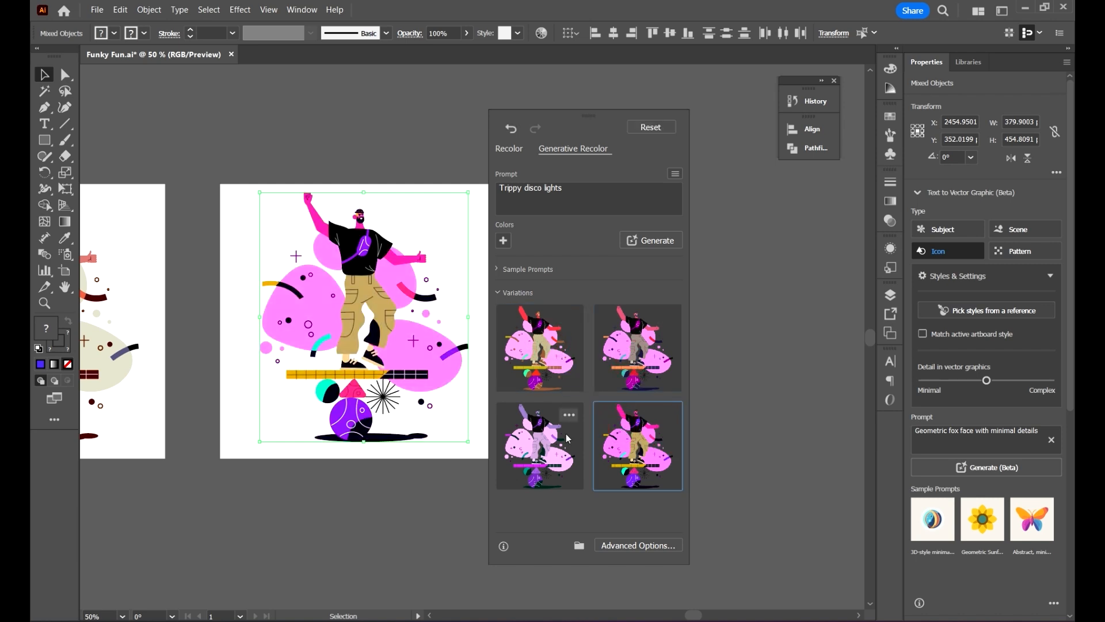
click(569, 438)
click(625, 449)
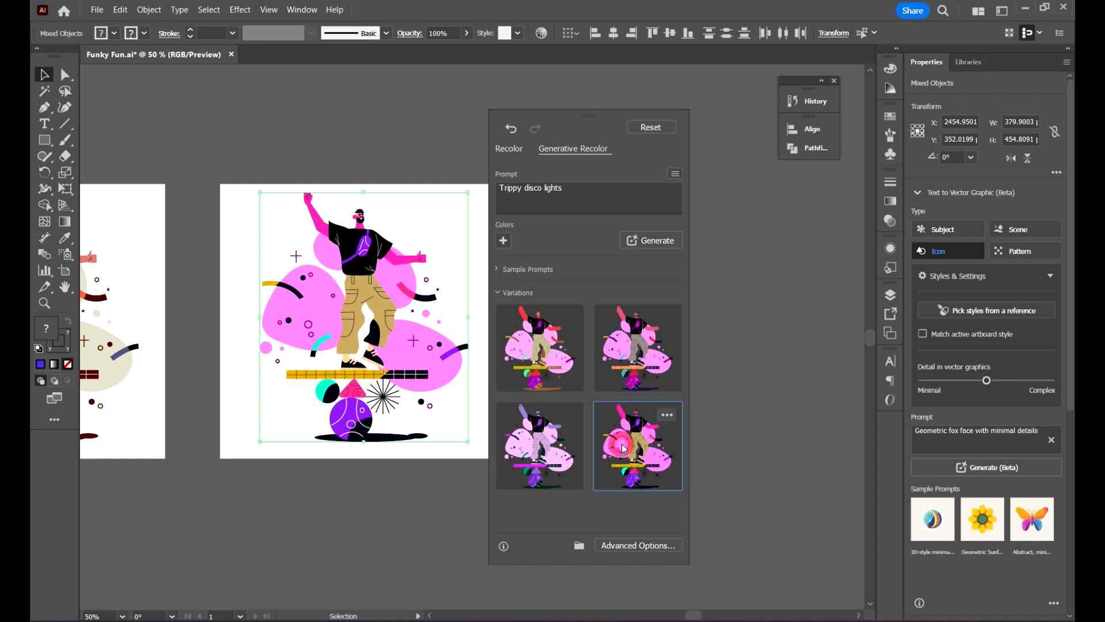
click(738, 199)
- Compare all four color versions of the illustration side by side
scroll(691, 240, down, 1)
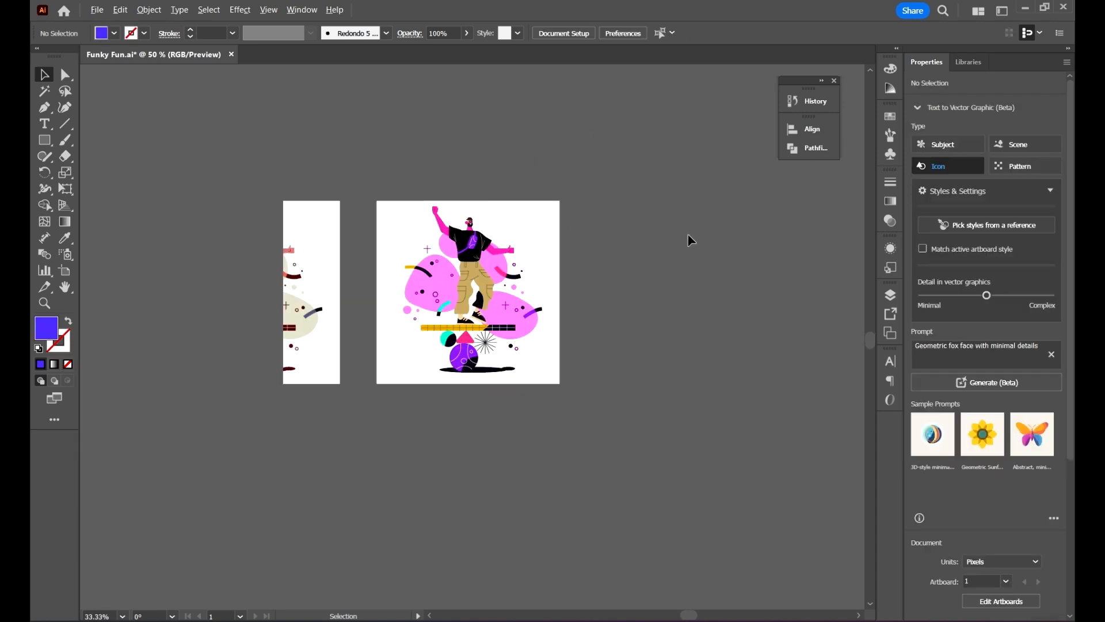
scroll(690, 241, down, 4)
scroll(582, 237, up, 4)
scroll(582, 237, down, 1)
key(space)
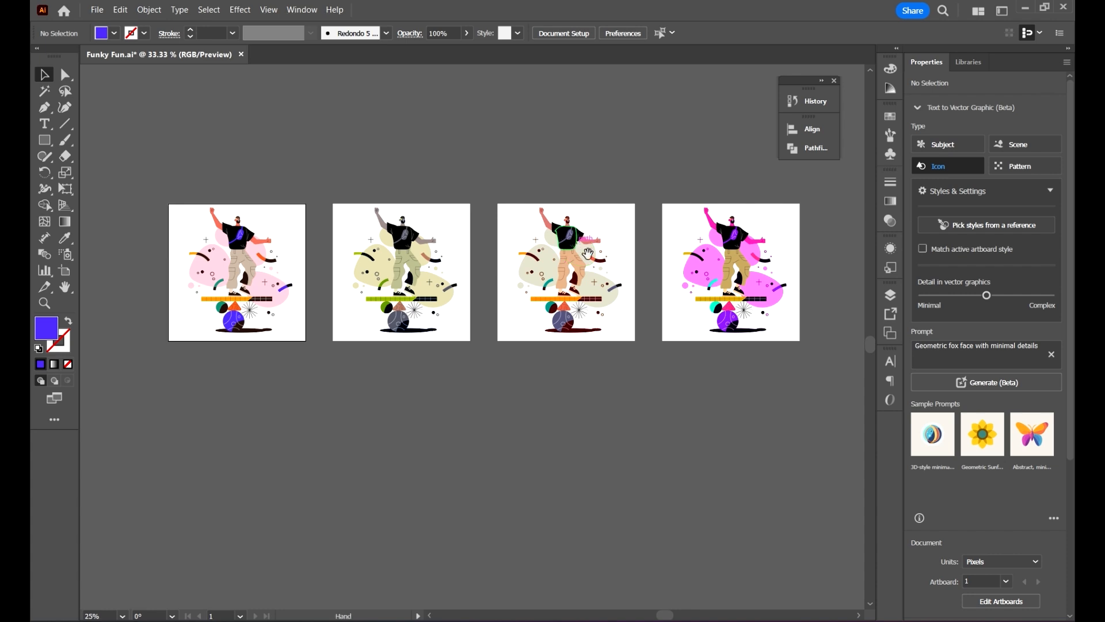
drag(588, 254, 608, 280)
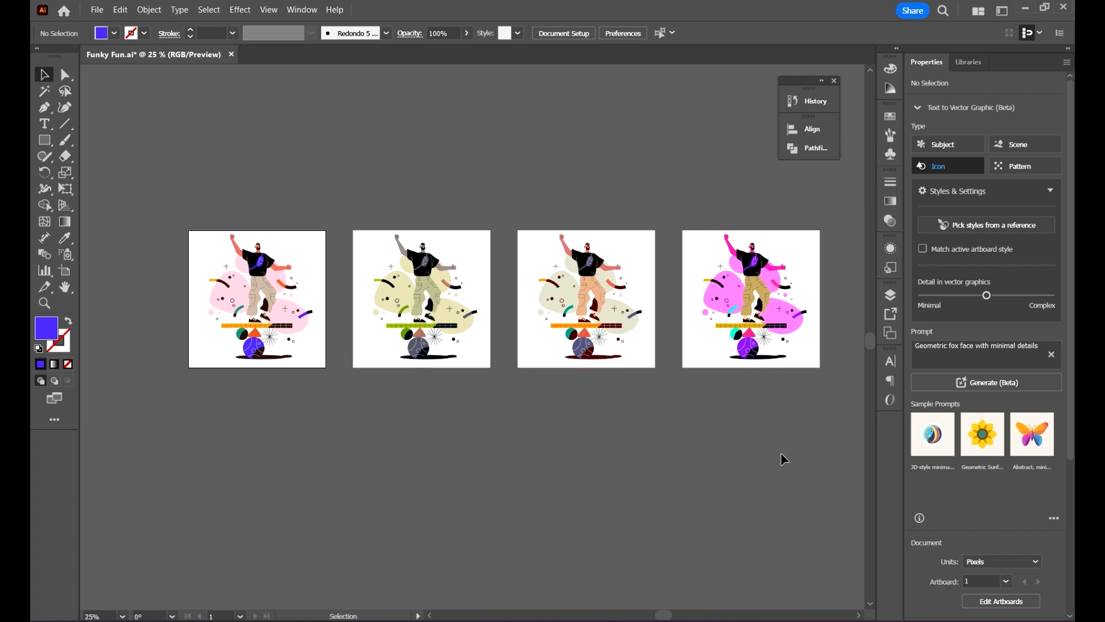
drag(636, 328, 623, 319)
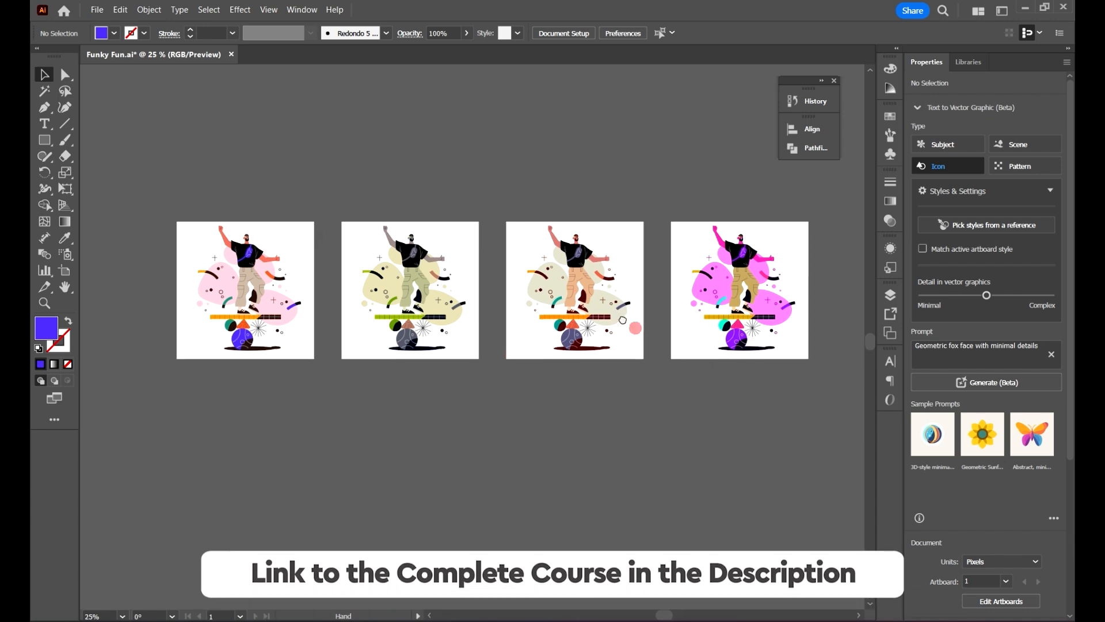
- Save a copy of the document as "Funky Fun copy" in Adobe Illustrator format, compatible with Illustrator 2020
click(95, 11)
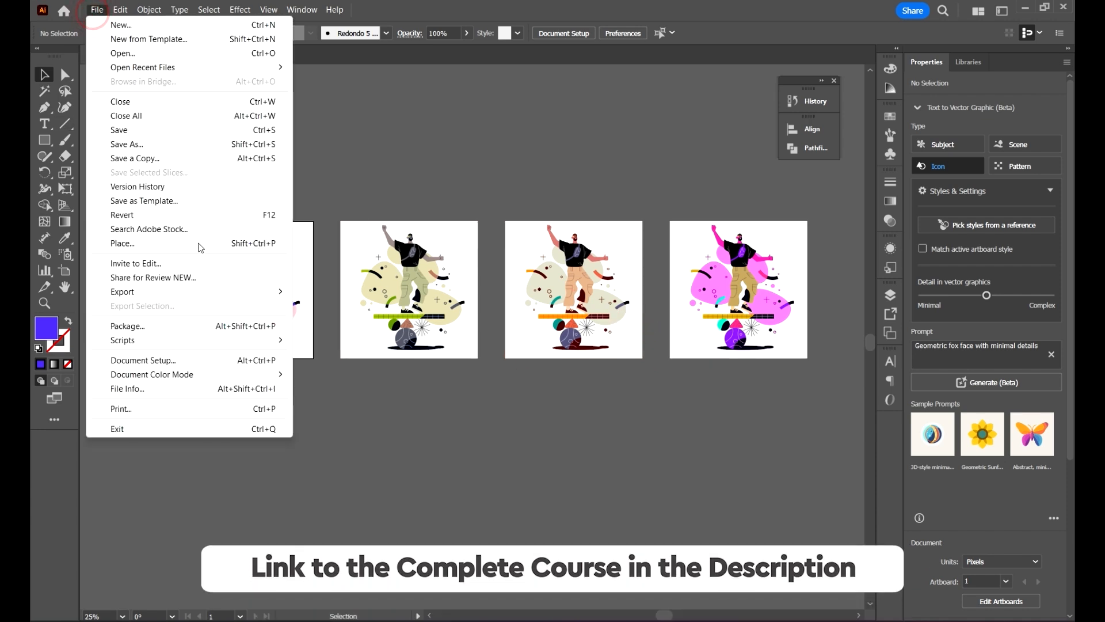
click(141, 156)
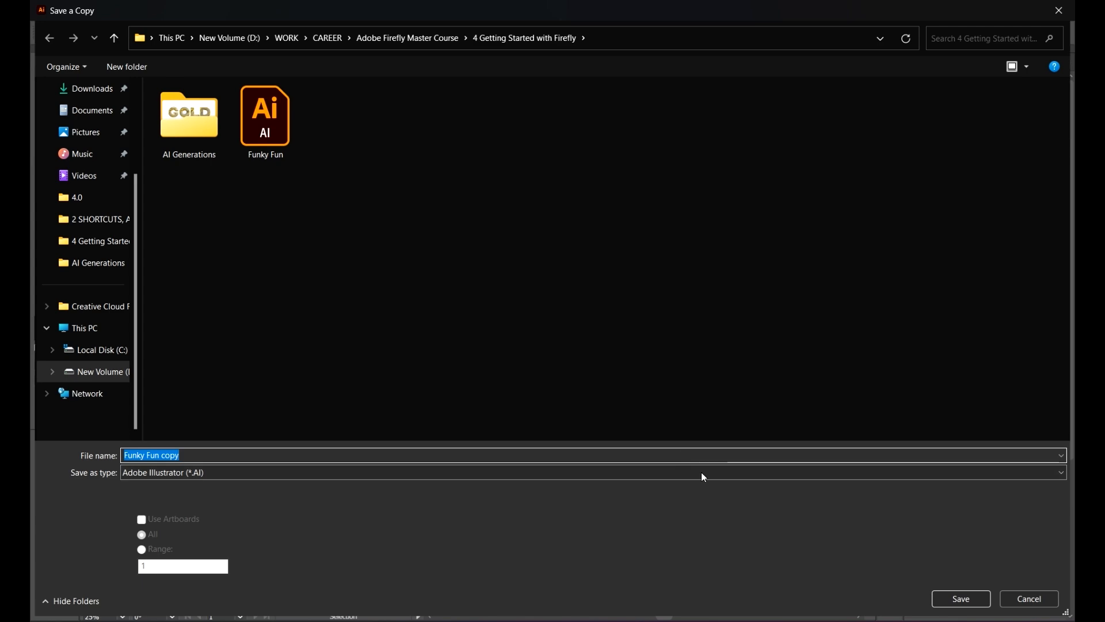
click(977, 602)
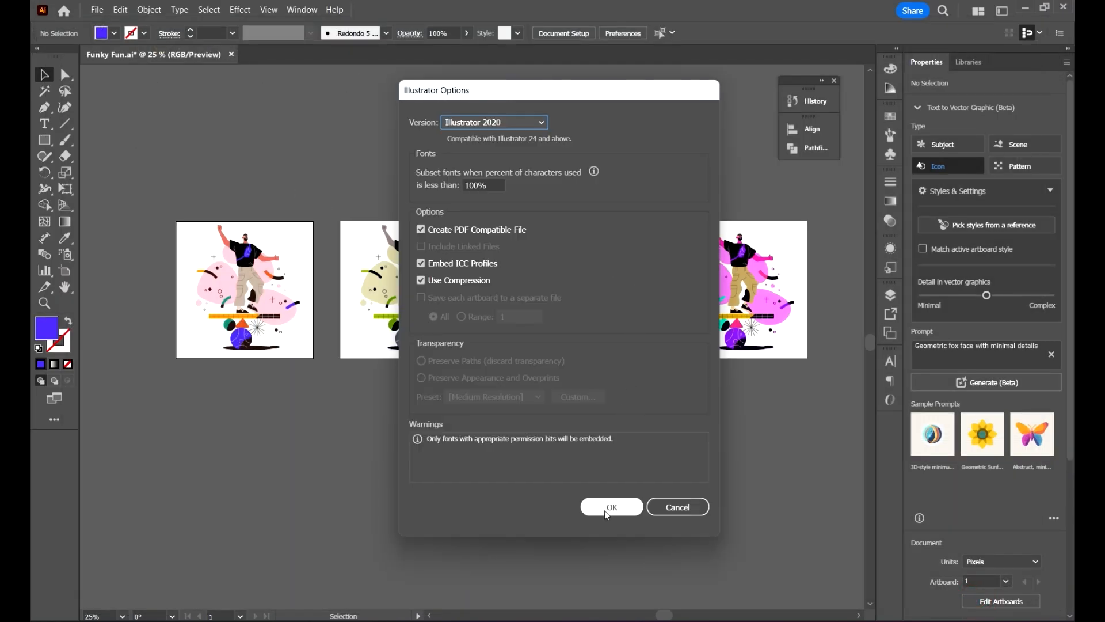
click(612, 505)
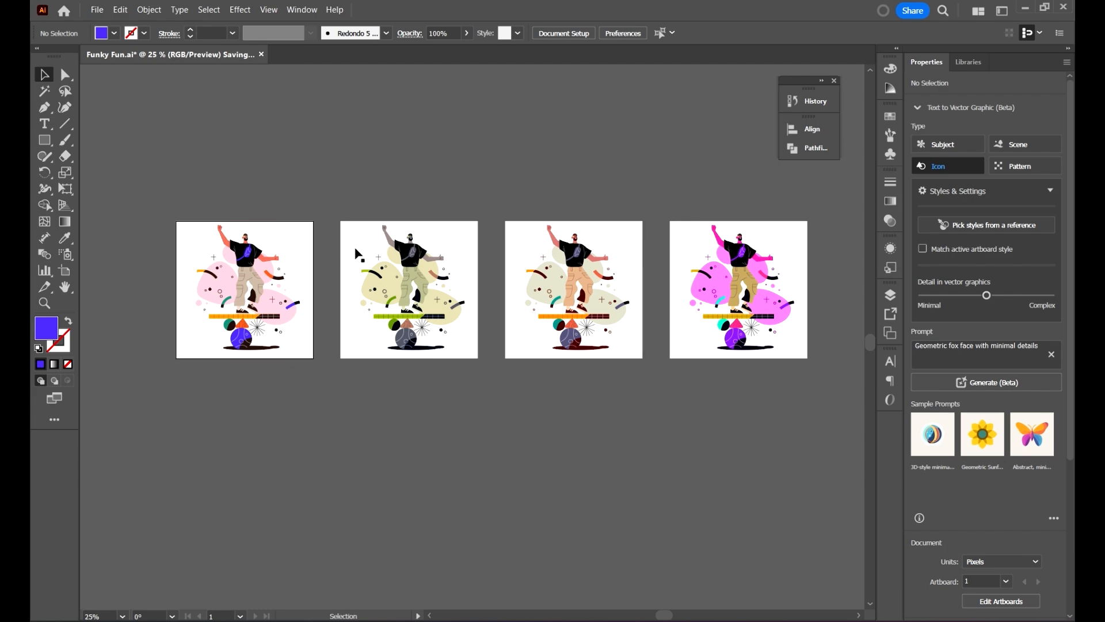
- Examine the original and the three recolored copies up close, one after another
scroll(236, 246, down, 1)
scroll(199, 183, up, 5)
scroll(438, 205, down, 1)
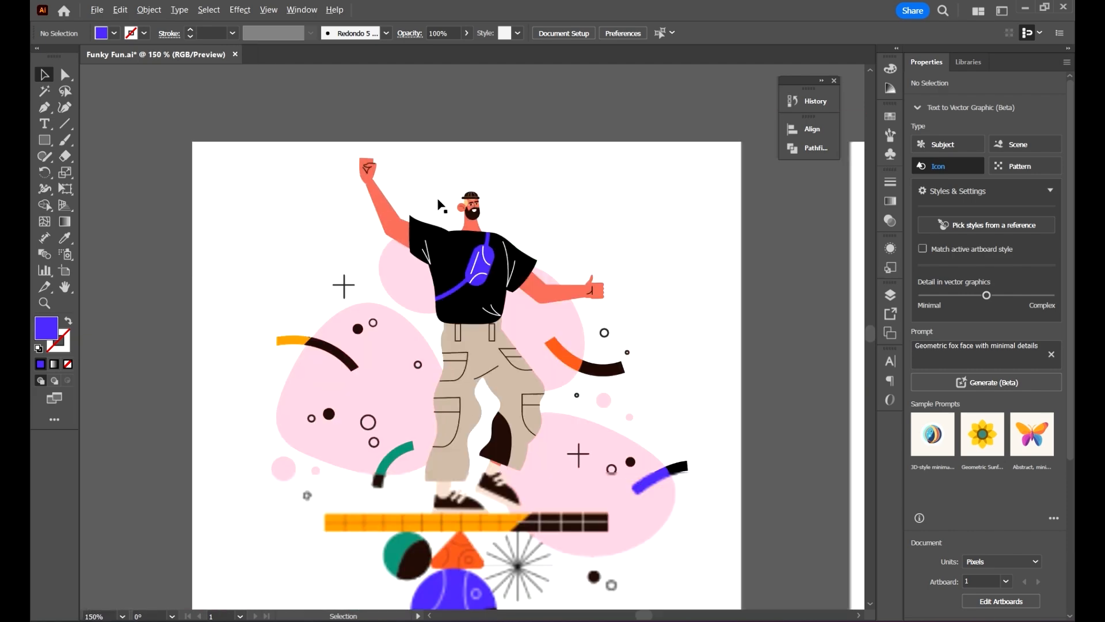
scroll(438, 204, down, 1)
drag(667, 307, 154, 237)
scroll(390, 92, up, 1)
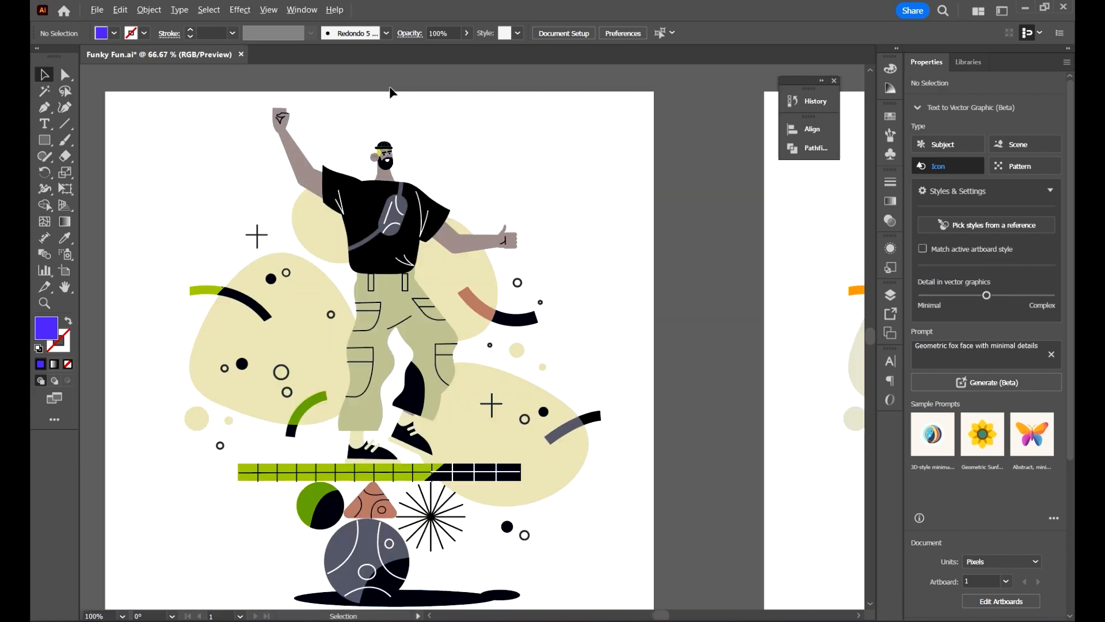
drag(639, 254, 153, 312)
drag(569, 301, 287, 195)
scroll(334, 220, down, 1)
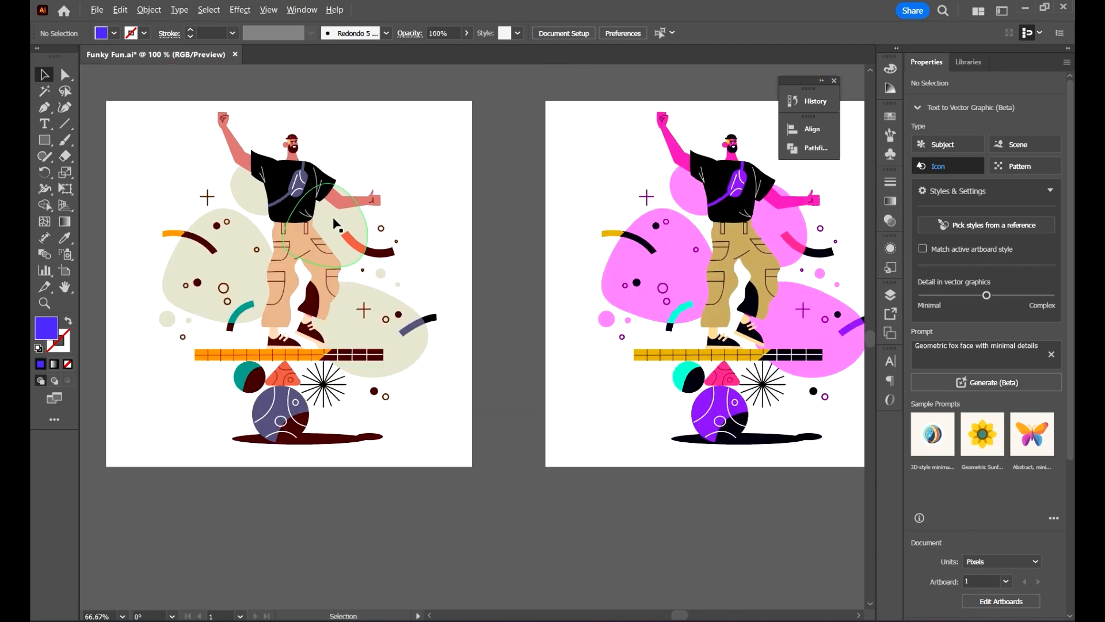
drag(644, 253, 345, 274)
drag(642, 276, 479, 260)
scroll(523, 247, down, 3)
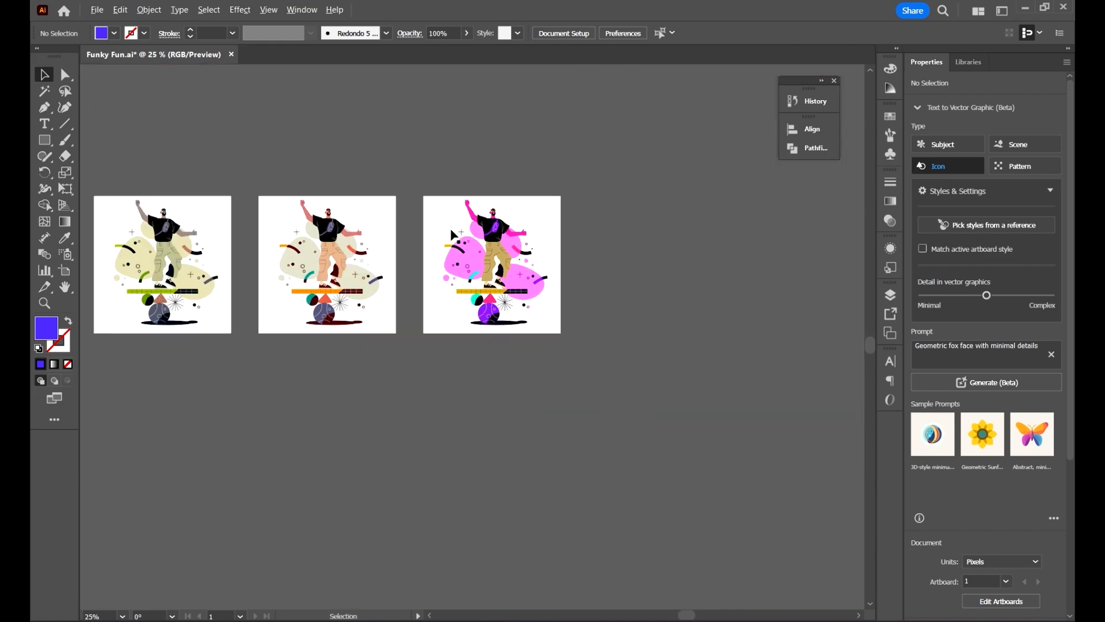
- Compare the original illustration up close with the yellow-green copy beside it
drag(103, 239, 358, 227)
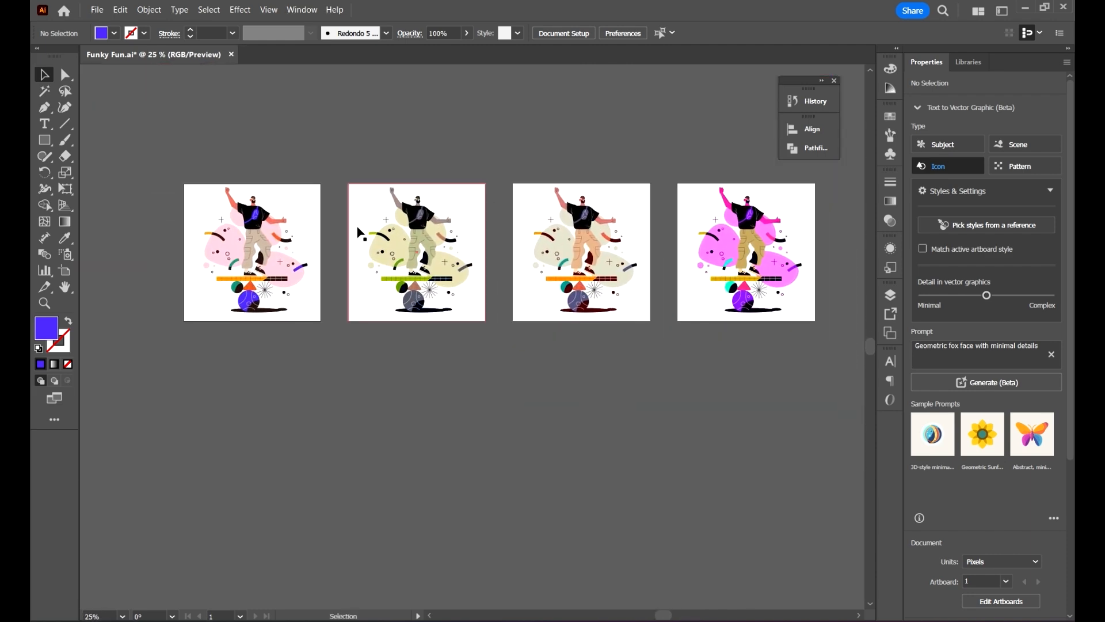
scroll(554, 203, up, 1)
drag(478, 277, 675, 281)
scroll(470, 306, up, 1)
drag(418, 250, 419, 285)
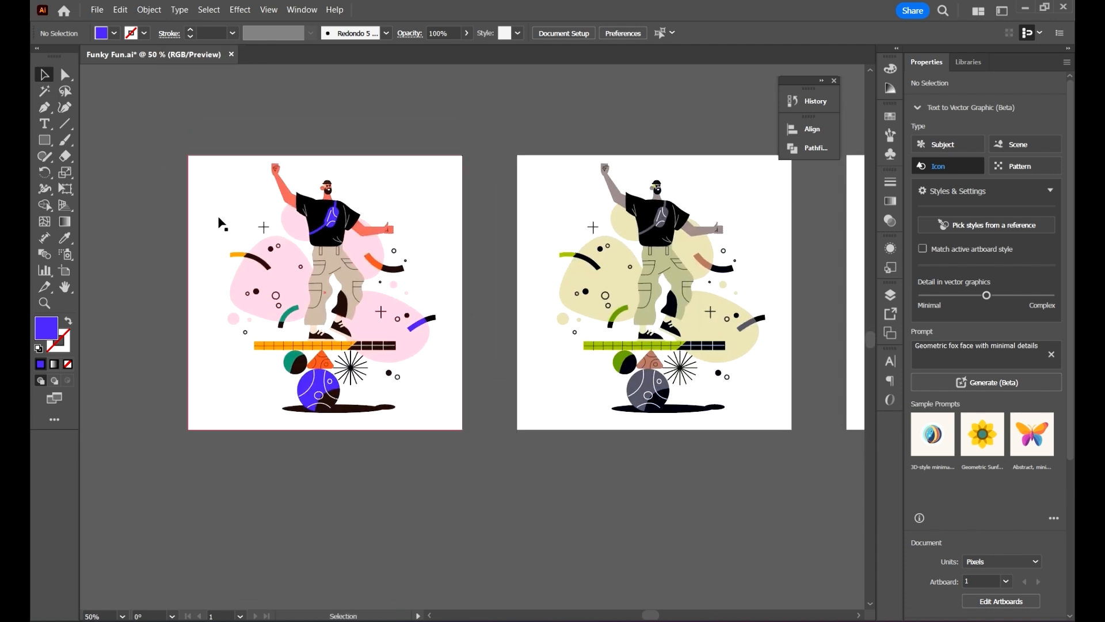
scroll(220, 223, down, 1)
drag(717, 362, 656, 389)
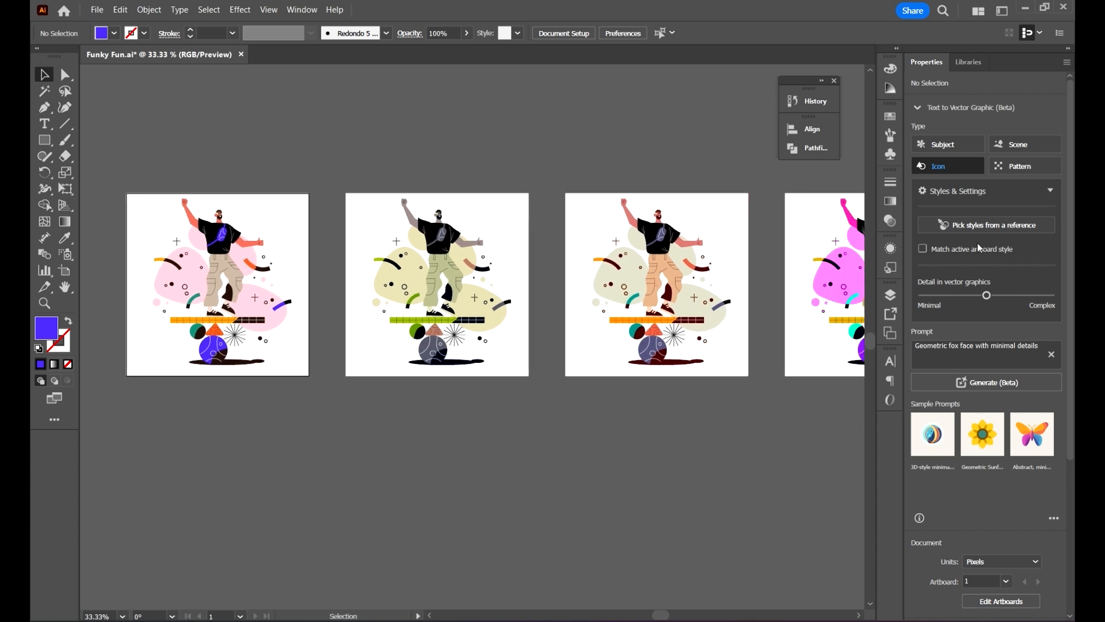
- Bring up Asset Export and group each of the four illustrations together with its white background
click(302, 10)
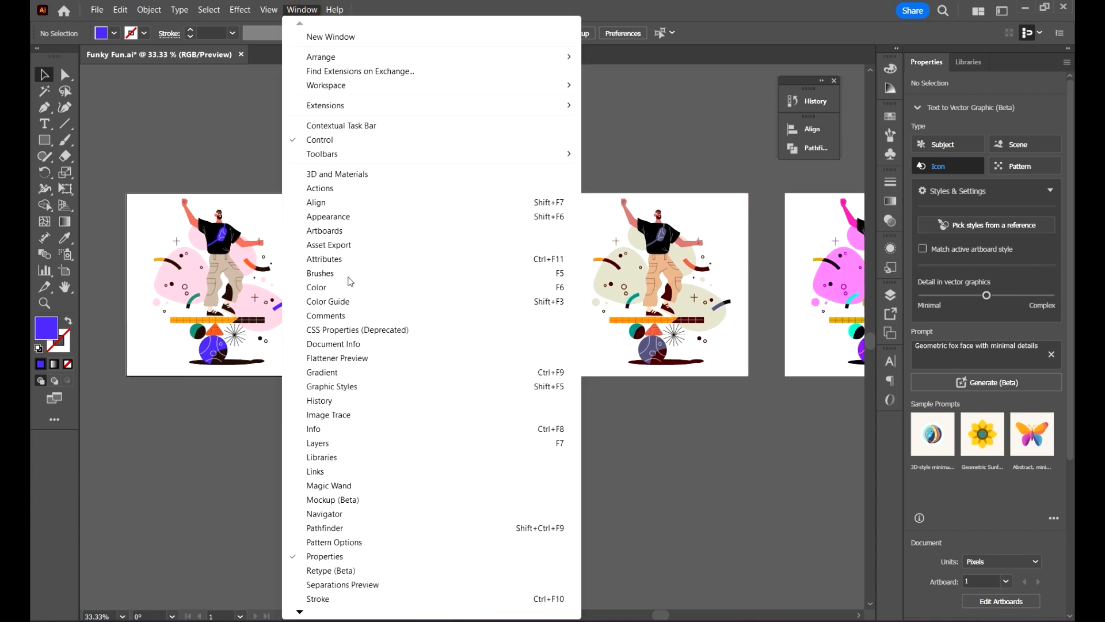
click(348, 249)
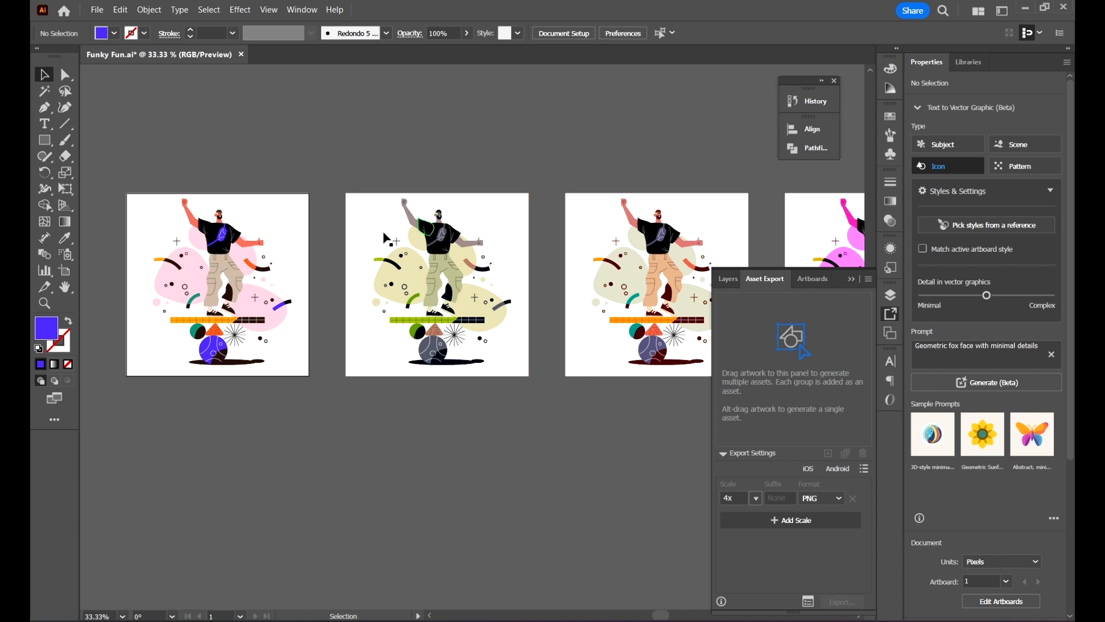
scroll(326, 239, down, 1)
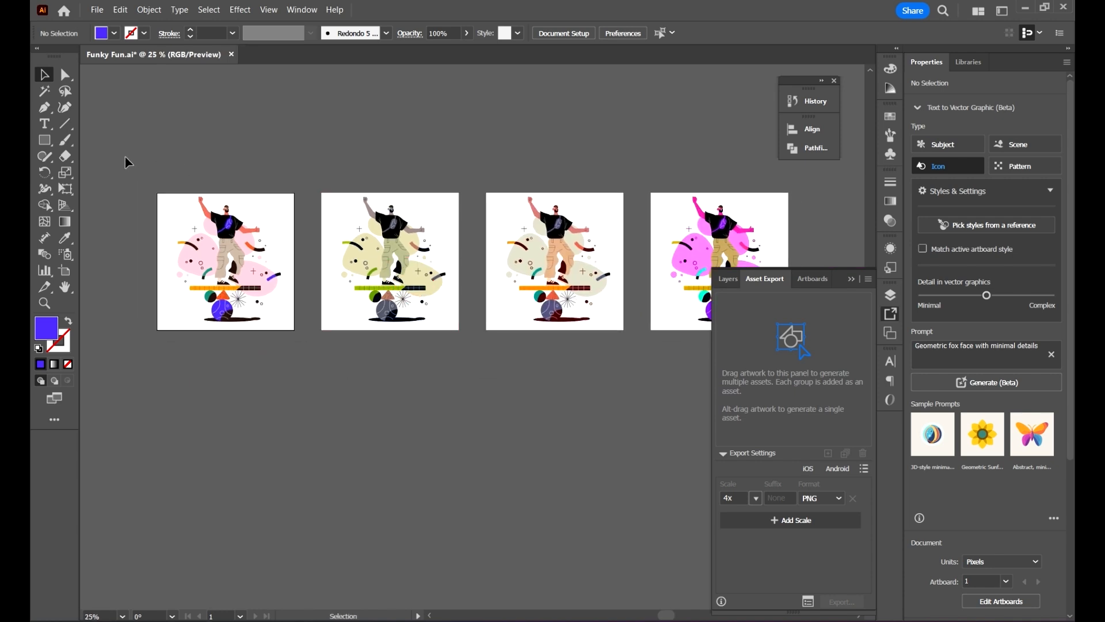
drag(296, 368, 300, 373)
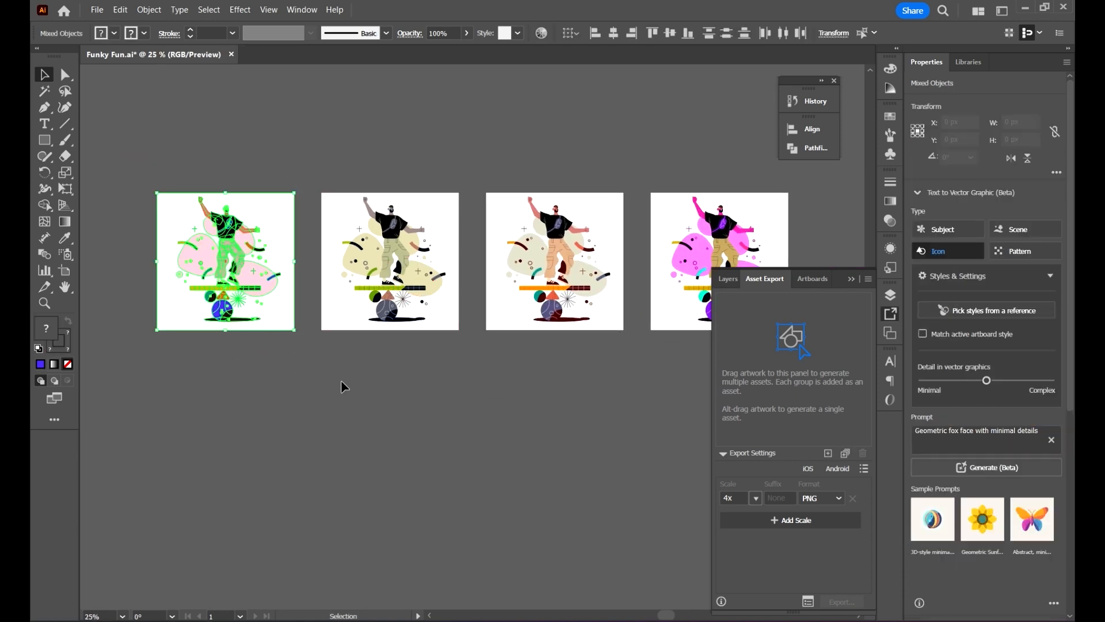
drag(316, 172, 464, 388)
key(v)
drag(475, 159, 632, 374)
key(ctrl+g)
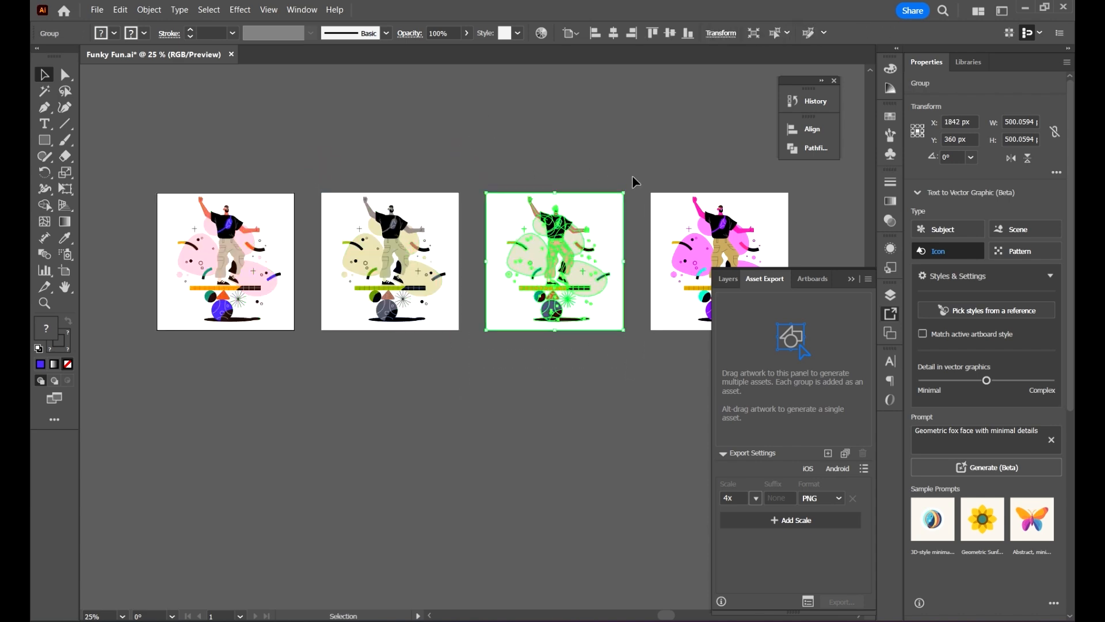
drag(637, 169, 792, 438)
key(ctrl+g)
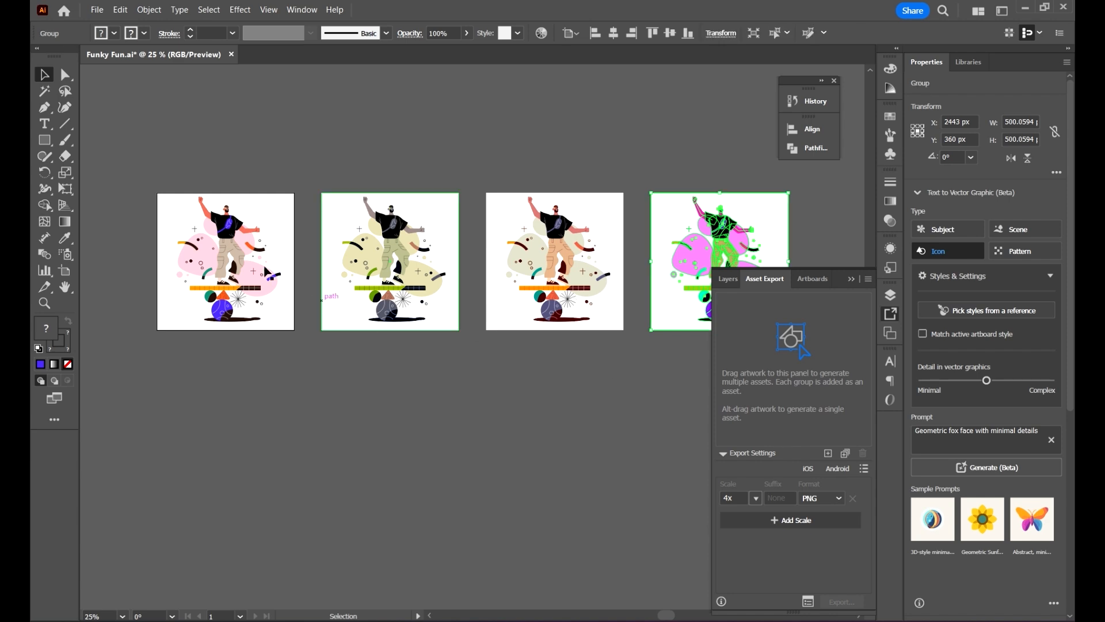
- Add the original illustration and its three recolored copies to Asset Export as four separate assets
click(243, 231)
drag(245, 232, 796, 346)
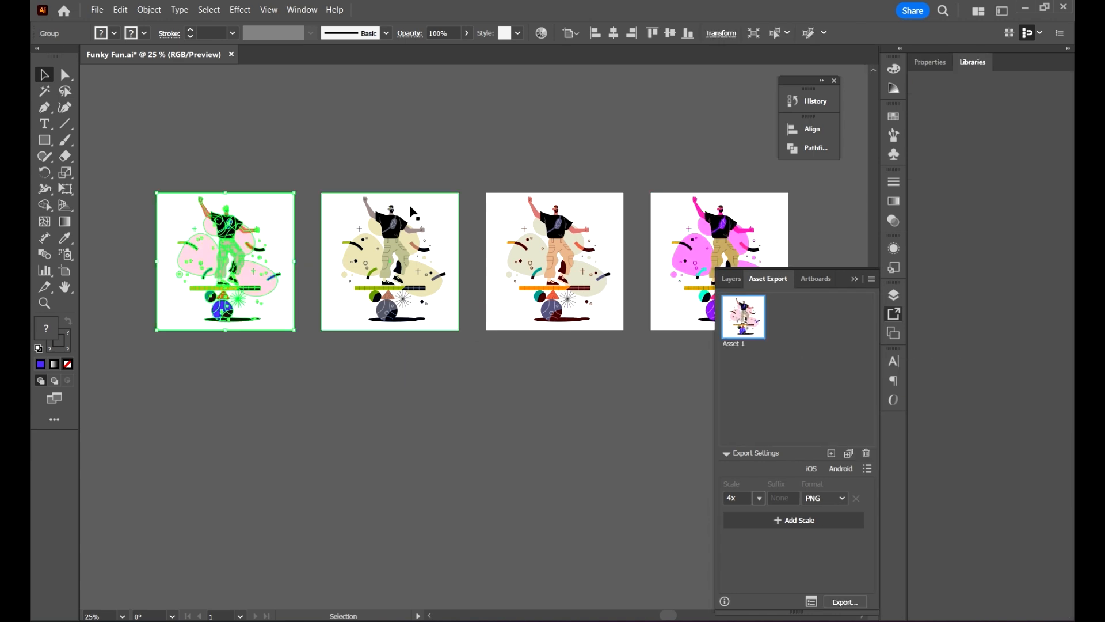
click(380, 215)
drag(380, 214, 829, 334)
click(524, 227)
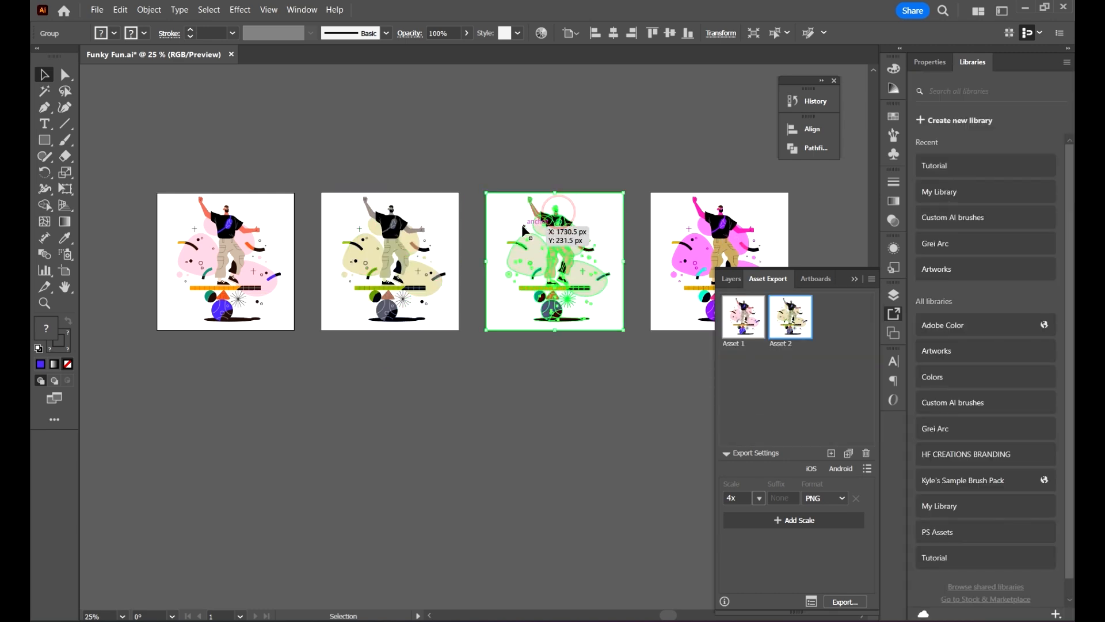
drag(524, 226, 829, 424)
click(736, 221)
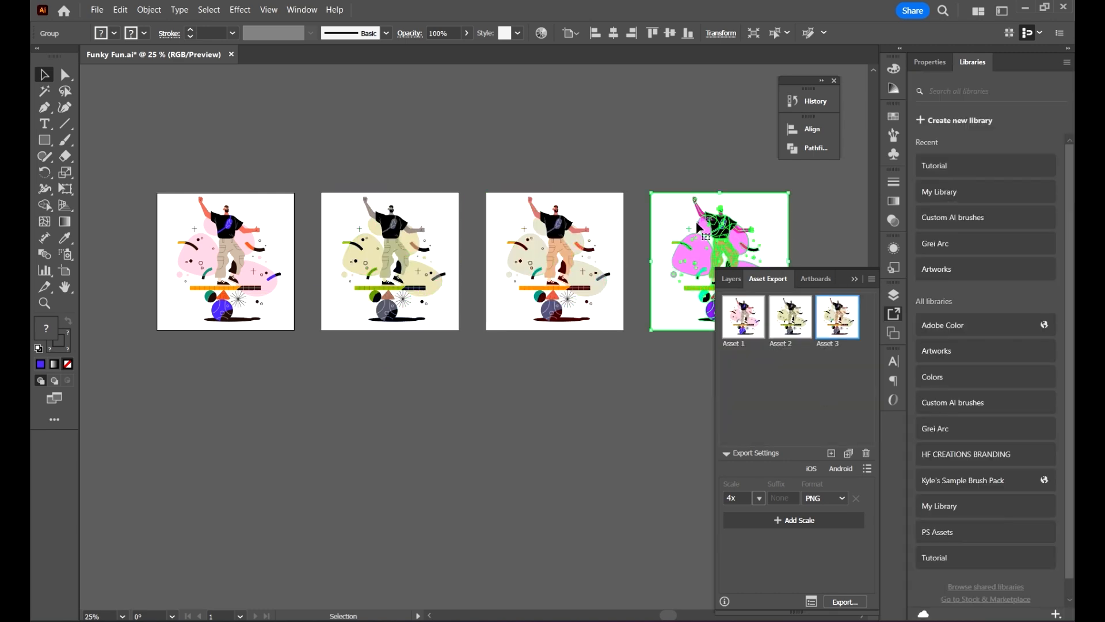
drag(736, 221, 824, 398)
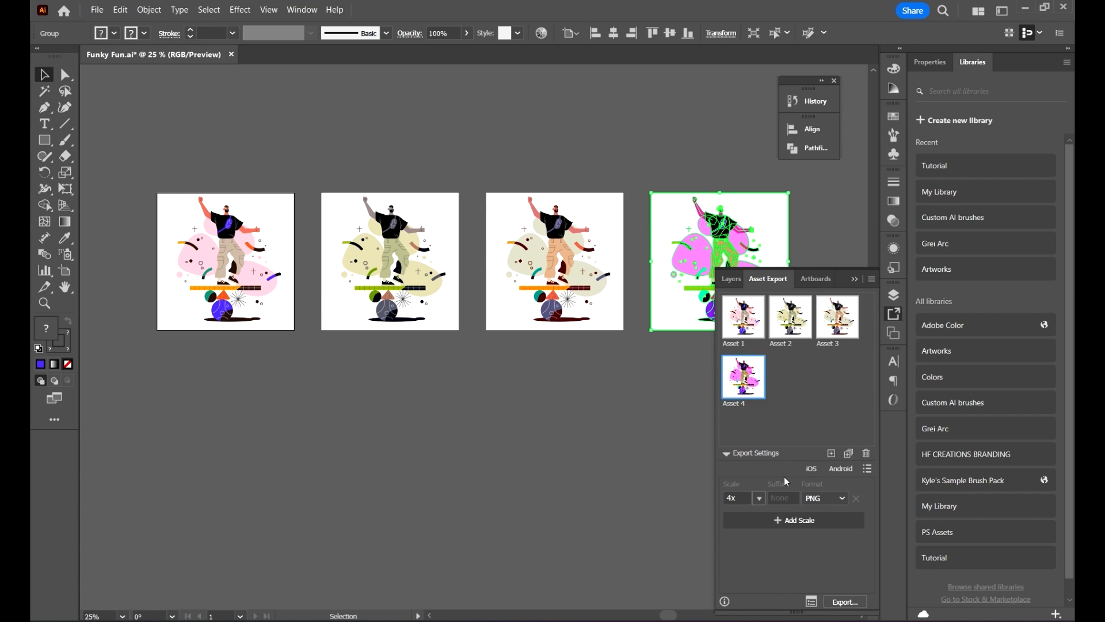
- Set the asset export scale to a resolution of 300 ppi, with PNG as the format
click(758, 499)
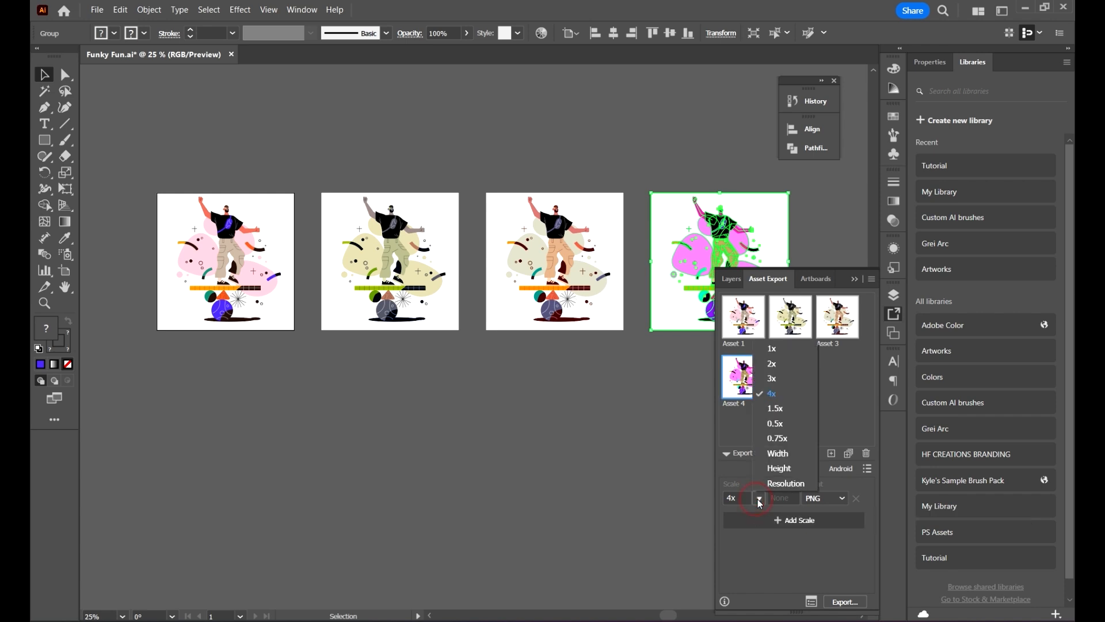
click(786, 484)
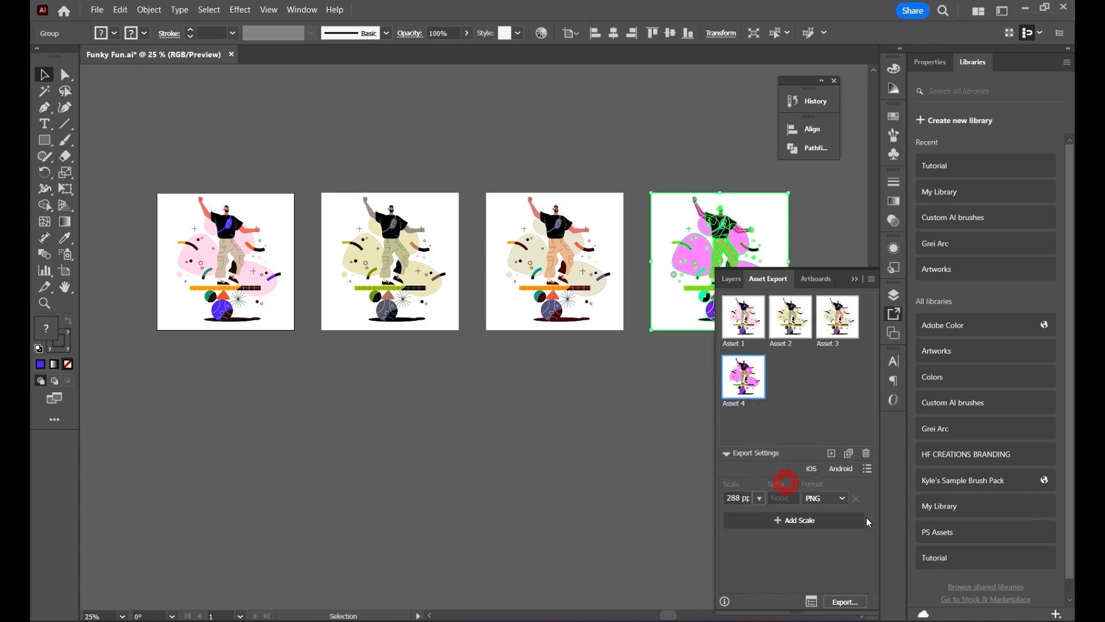
click(727, 498)
text(500)
key(BackSpace)
key(BackSpace)
key(BackSpace)
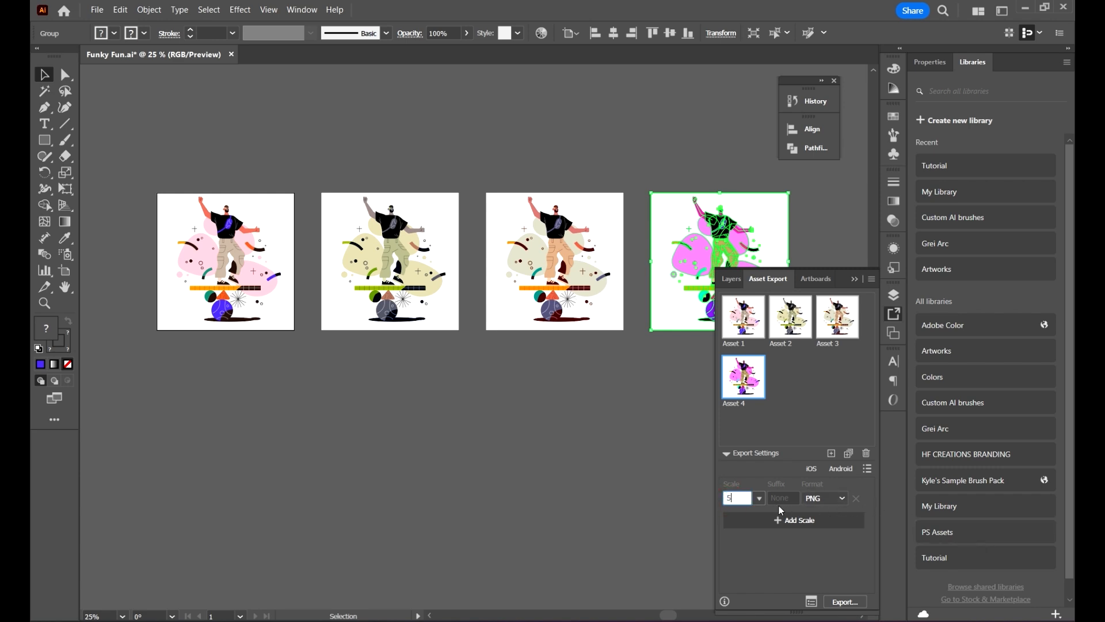
text(300)
click(799, 567)
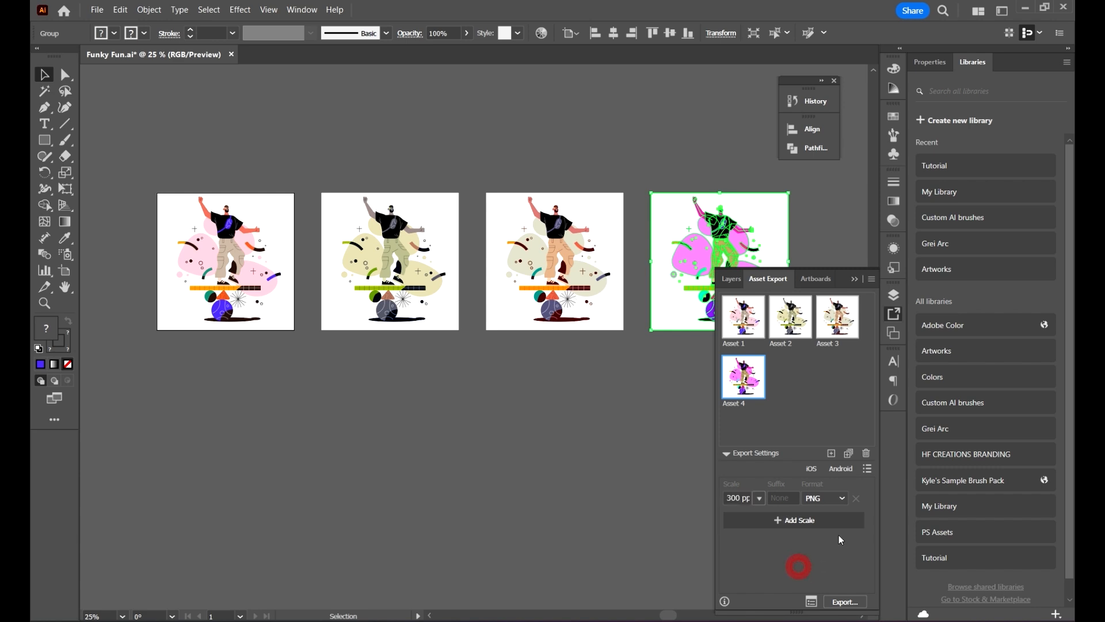
click(839, 501)
click(838, 501)
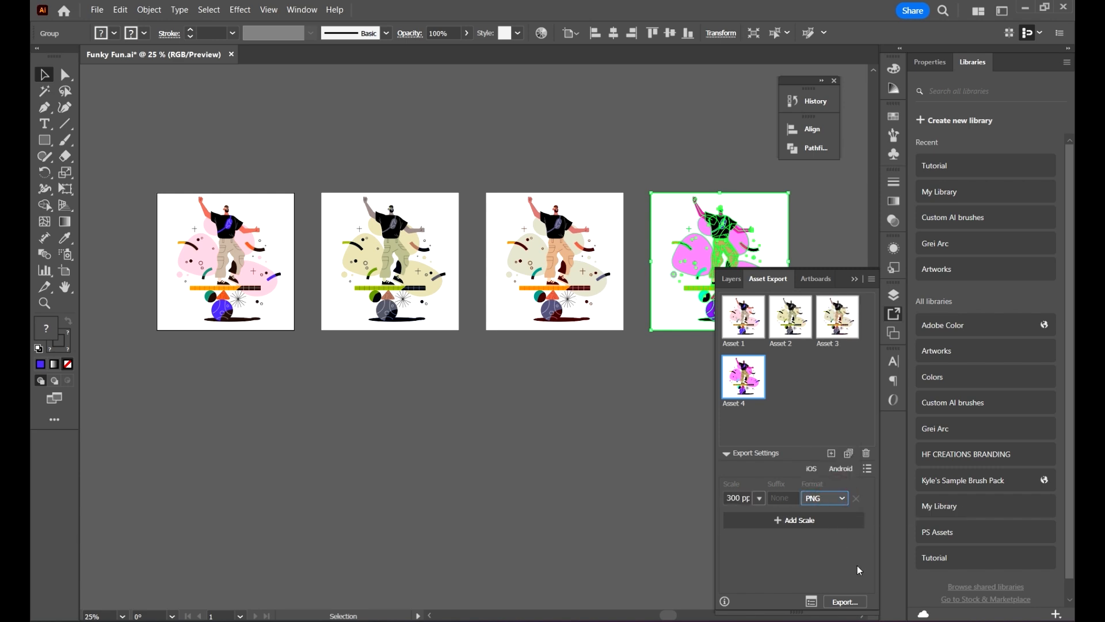
- Export the bright pink copy's asset to the "4 Getting Started with Firefly" folder
click(848, 602)
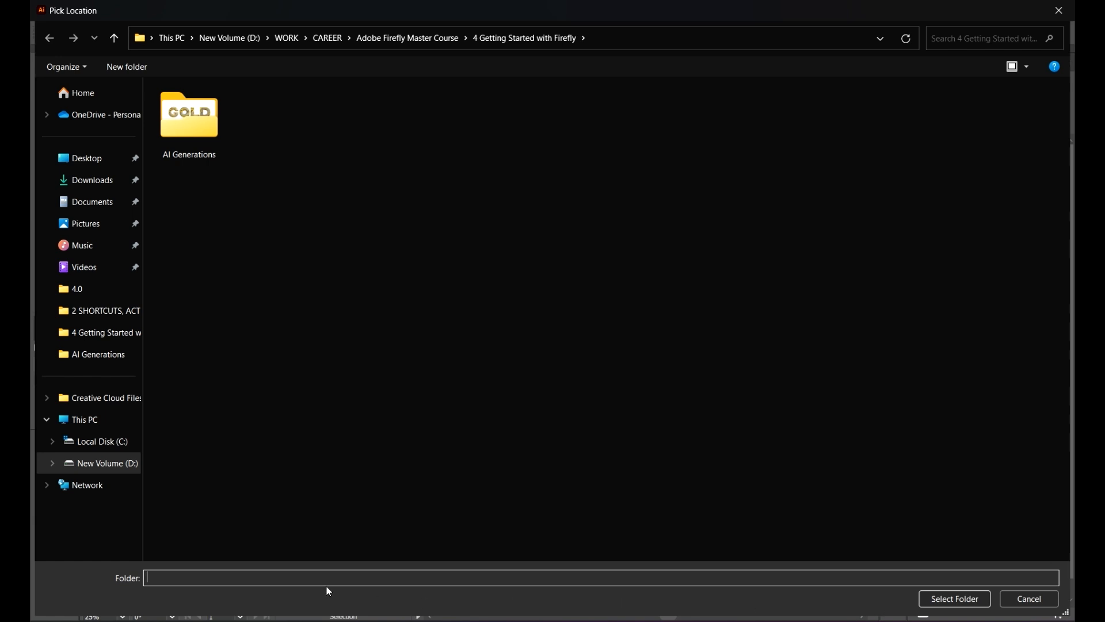
click(957, 598)
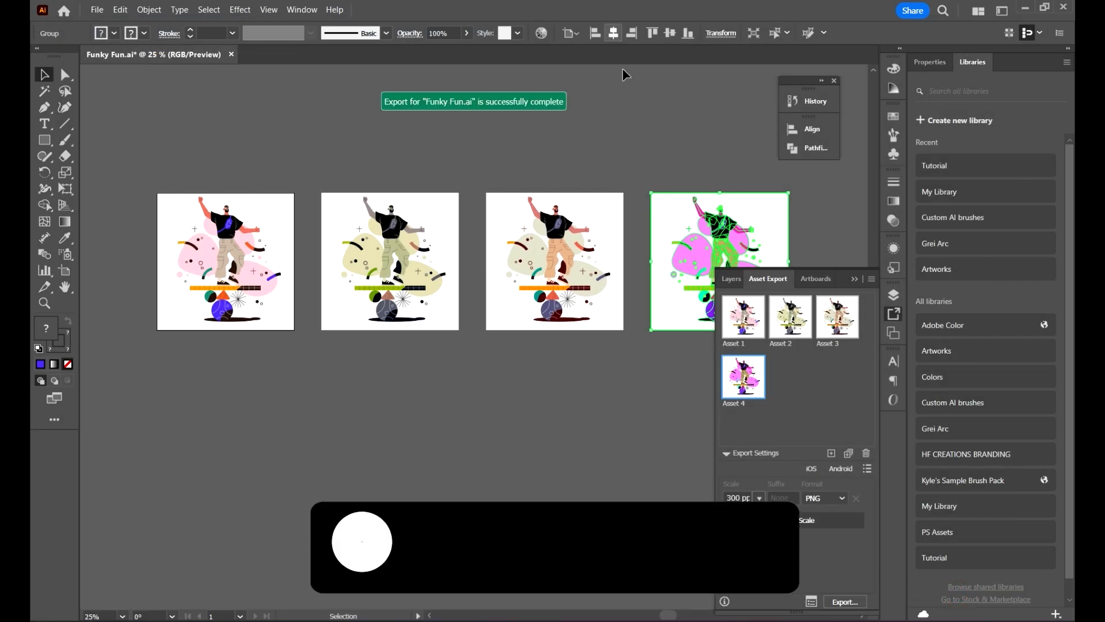
scroll(562, 165, down, 1)
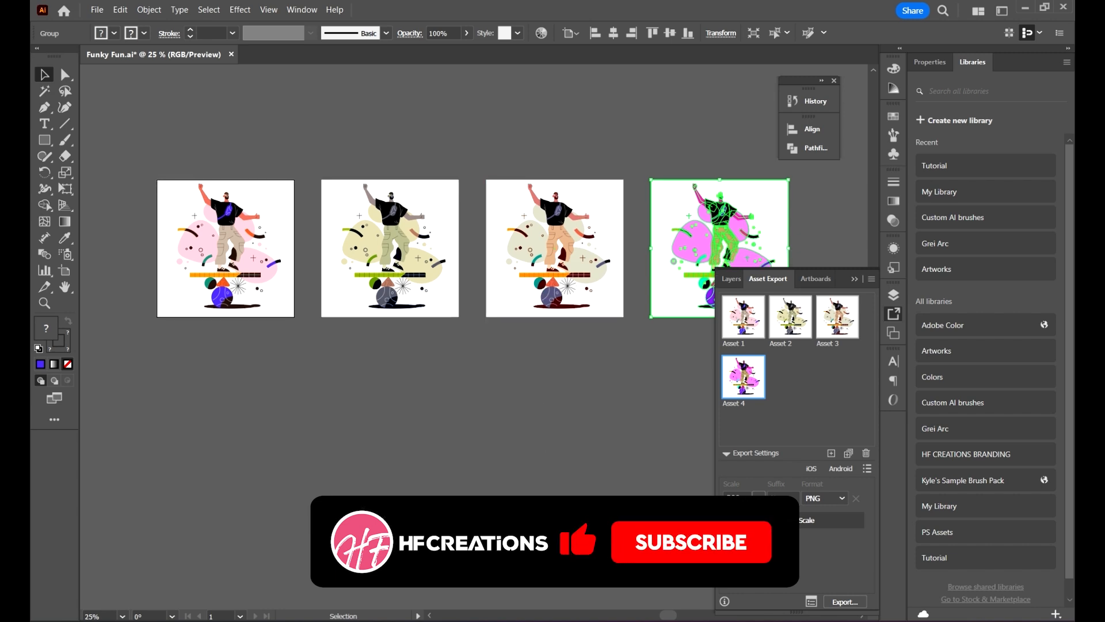
- Switch to File Explorer, check the exported image in the 300ppi folder, and return to Illustrator
mouse_move(537, 621)
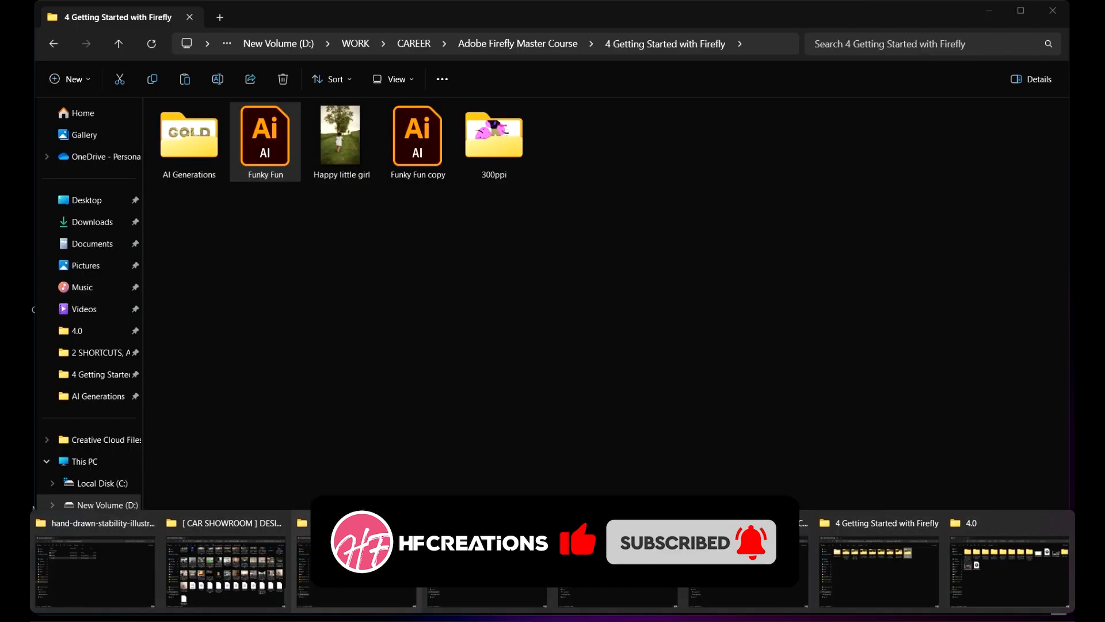
click(334, 580)
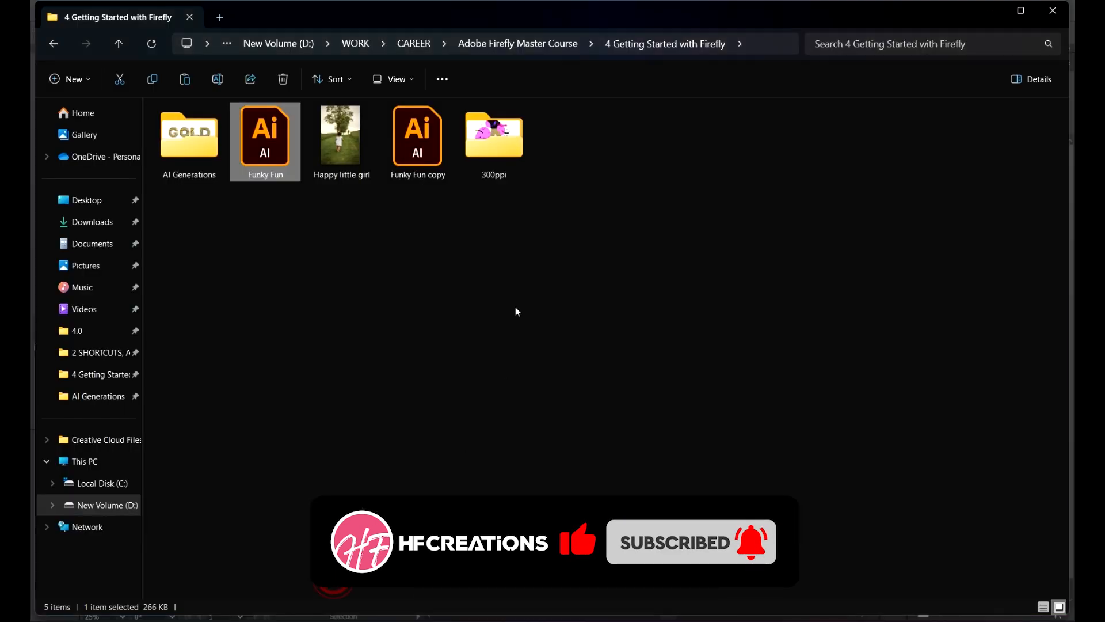
click(515, 306)
double_click(494, 138)
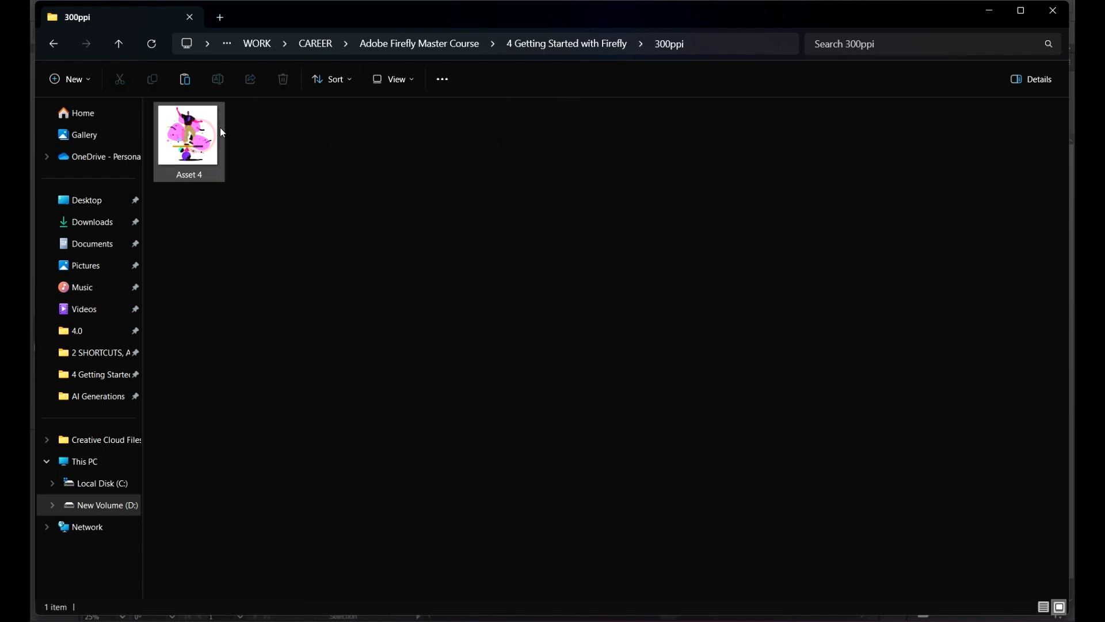
click(197, 177)
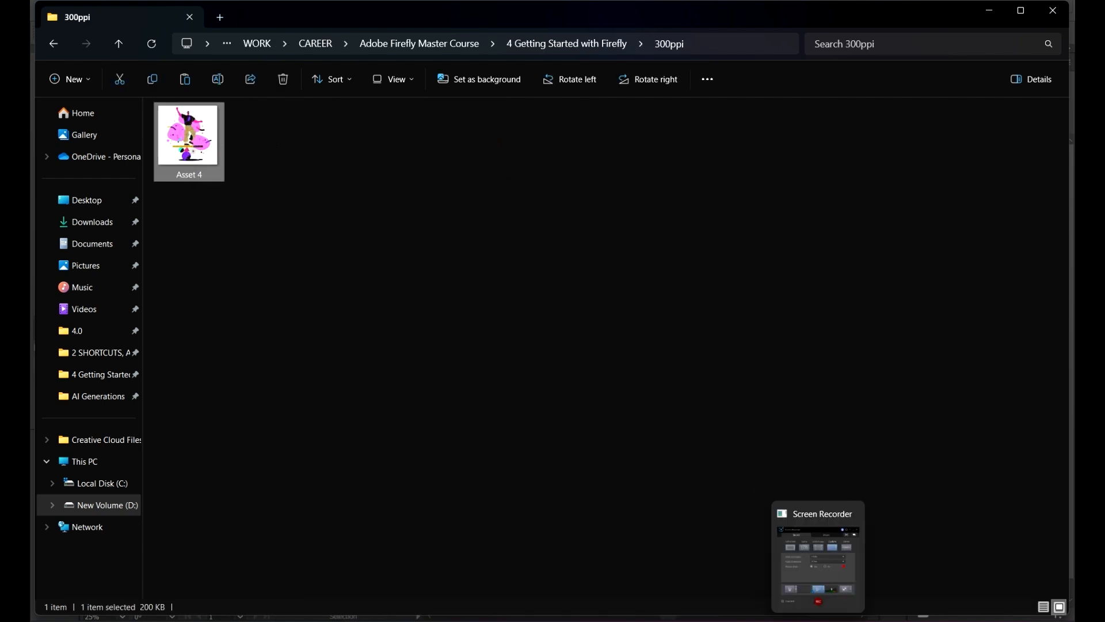
click(789, 620)
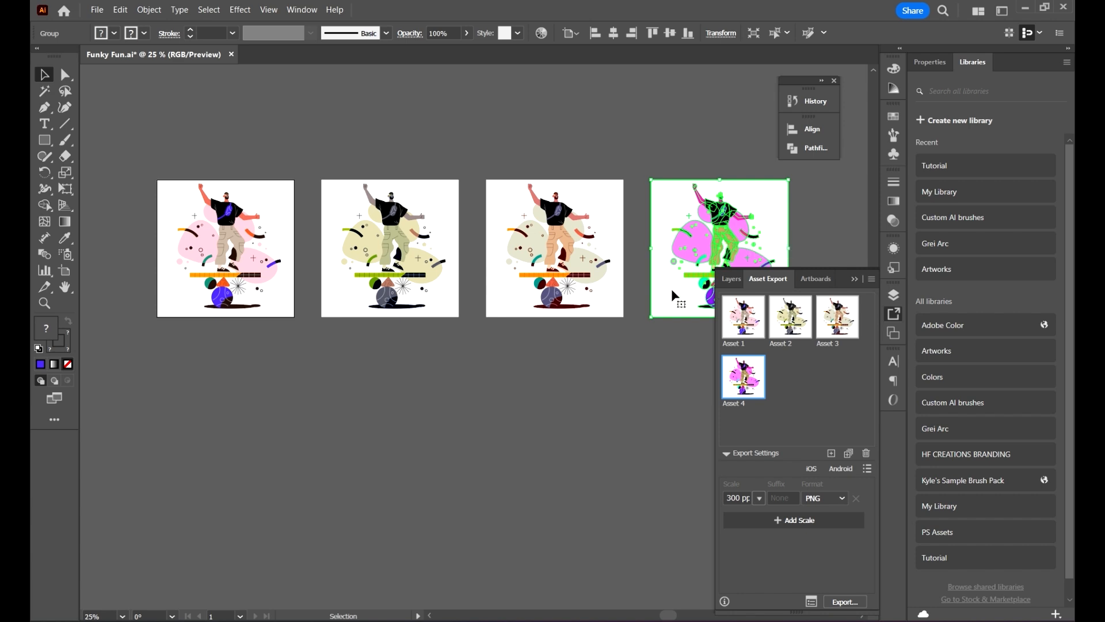
- Export Asset 1, Asset 2 and Asset 3 together to the "4 Getting Started with Firefly" folder
click(846, 322)
shift+click(801, 323)
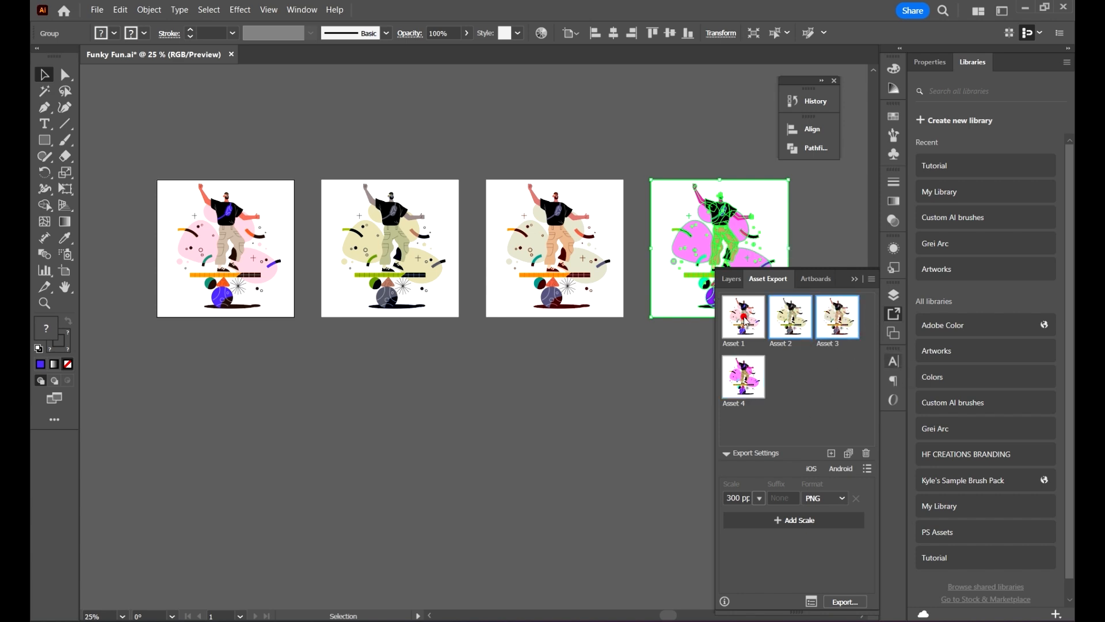
shift+click(744, 320)
click(845, 604)
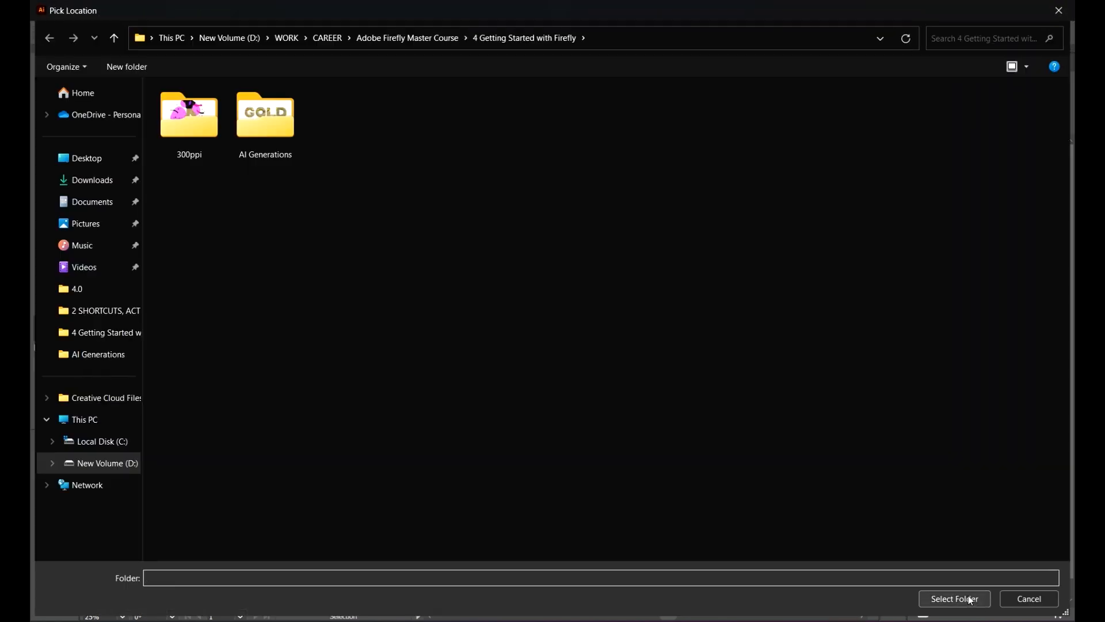
click(972, 600)
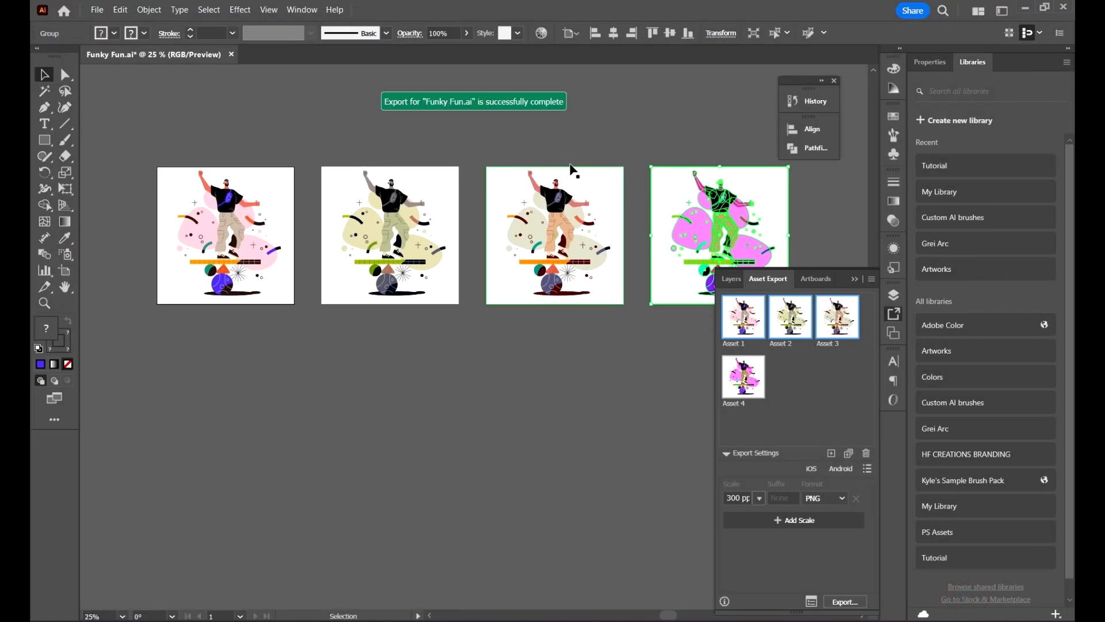
- View the exported images from Asset 1 through Asset 4 in the 300ppi folder, close the viewer and return to Illustrator
mouse_move(515, 619)
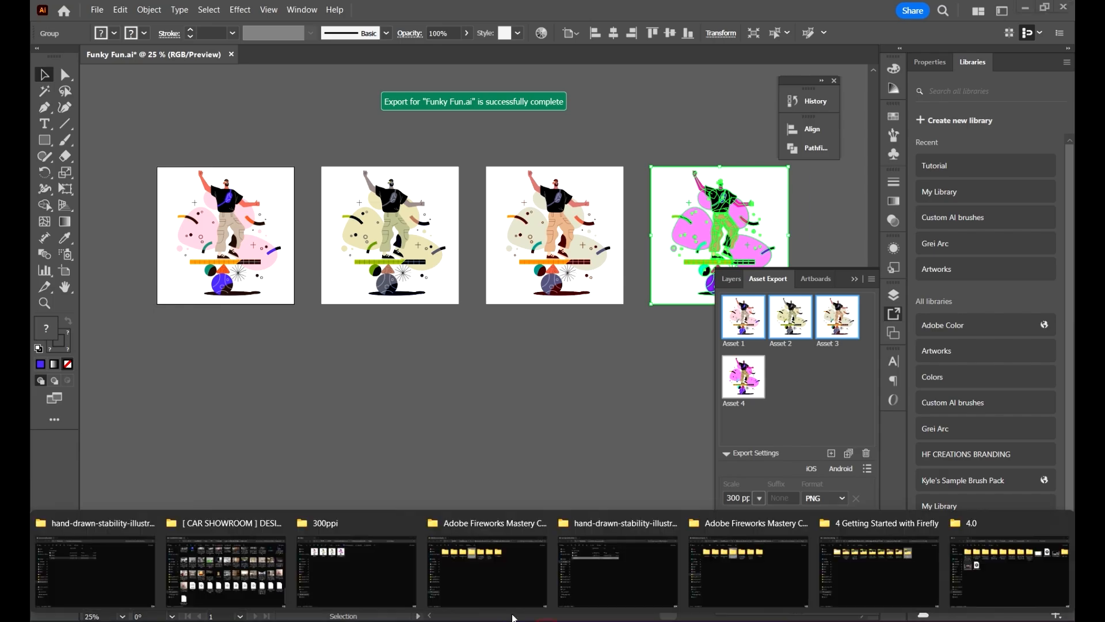
click(342, 561)
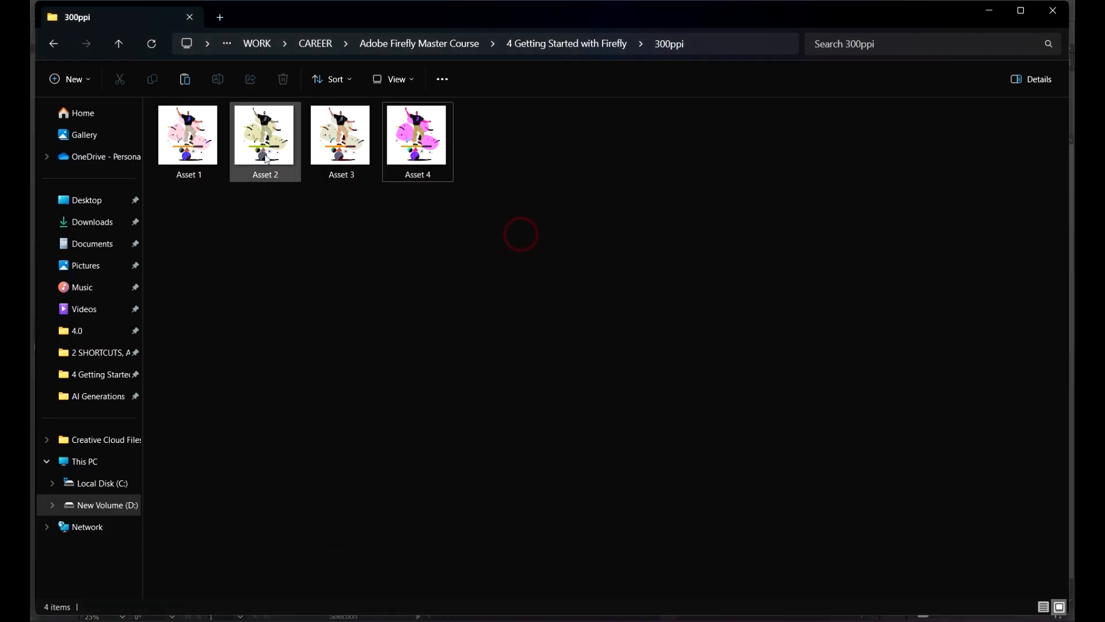
double_click(205, 122)
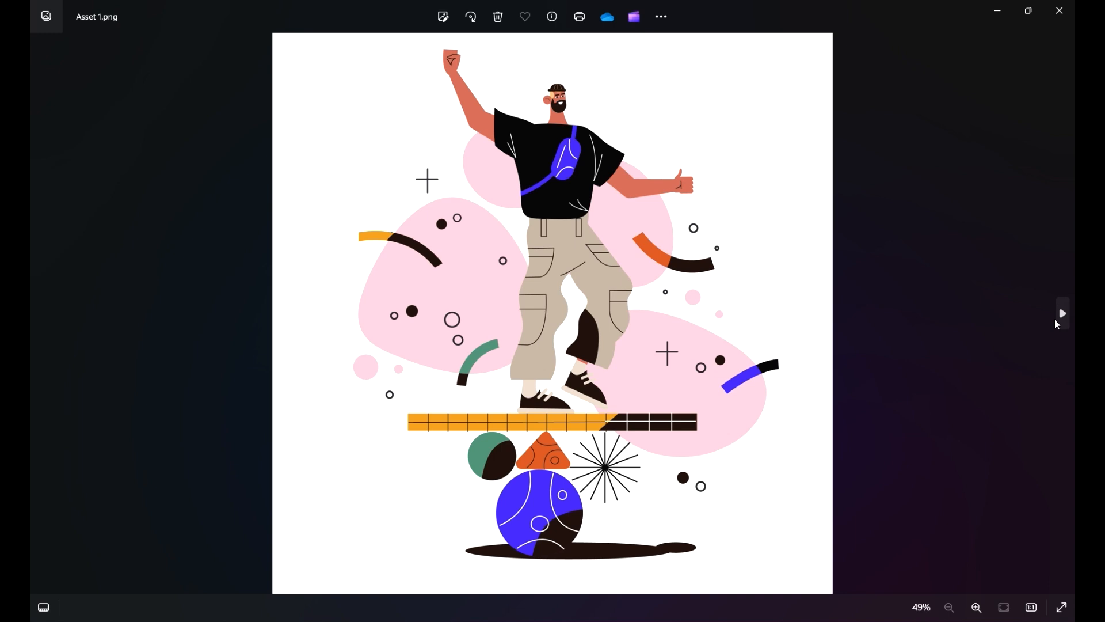
click(1060, 315)
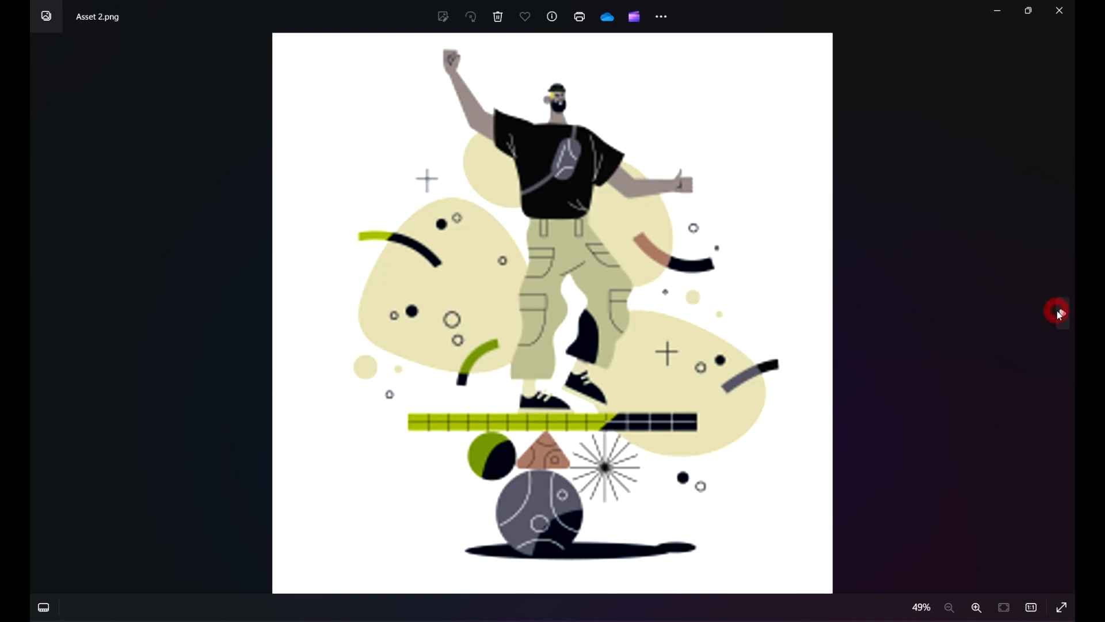
click(1059, 314)
click(1059, 314)
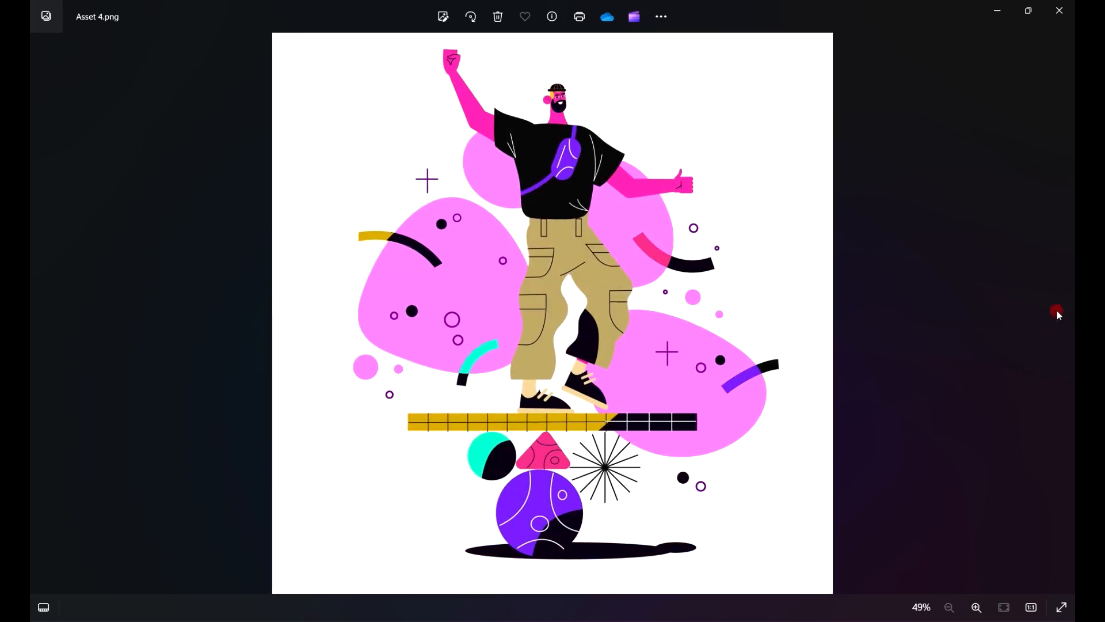
click(1059, 10)
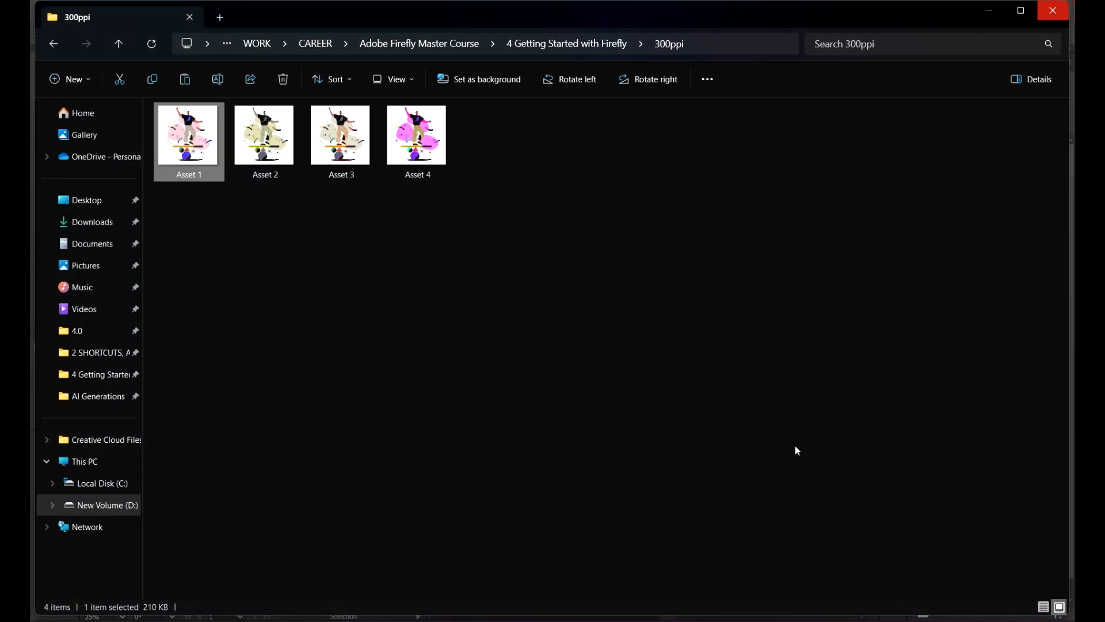
click(829, 620)
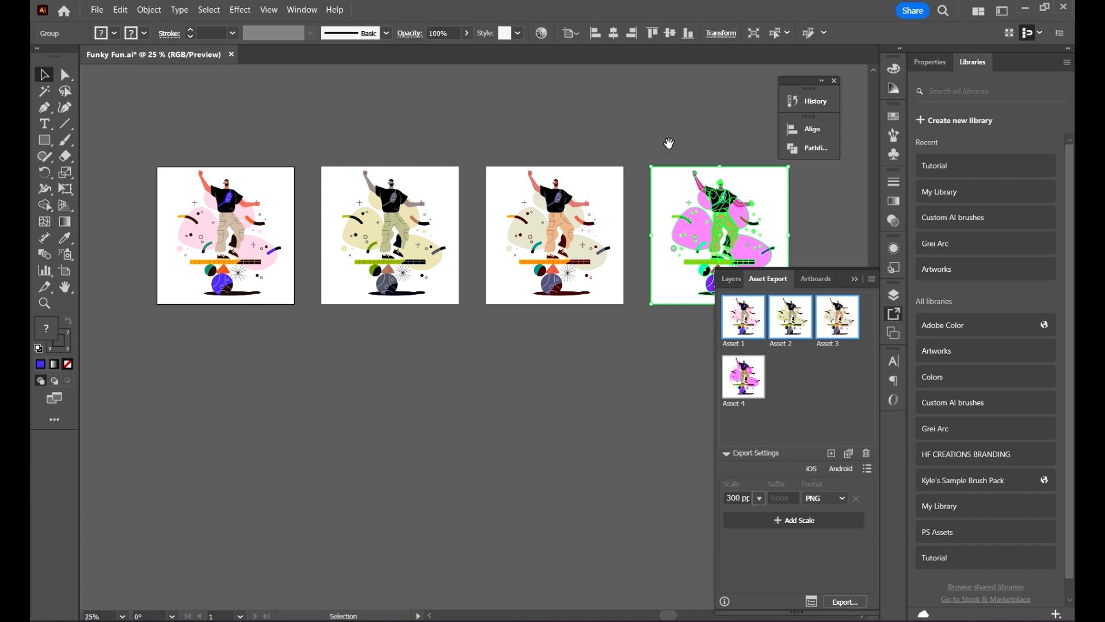
- Collapse the Asset Export panel and deselect the bright pink copy
mouse_move(670, 144)
mouse_down()
mouse_move(684, 194)
mouse_move(666, 153)
mouse_up()
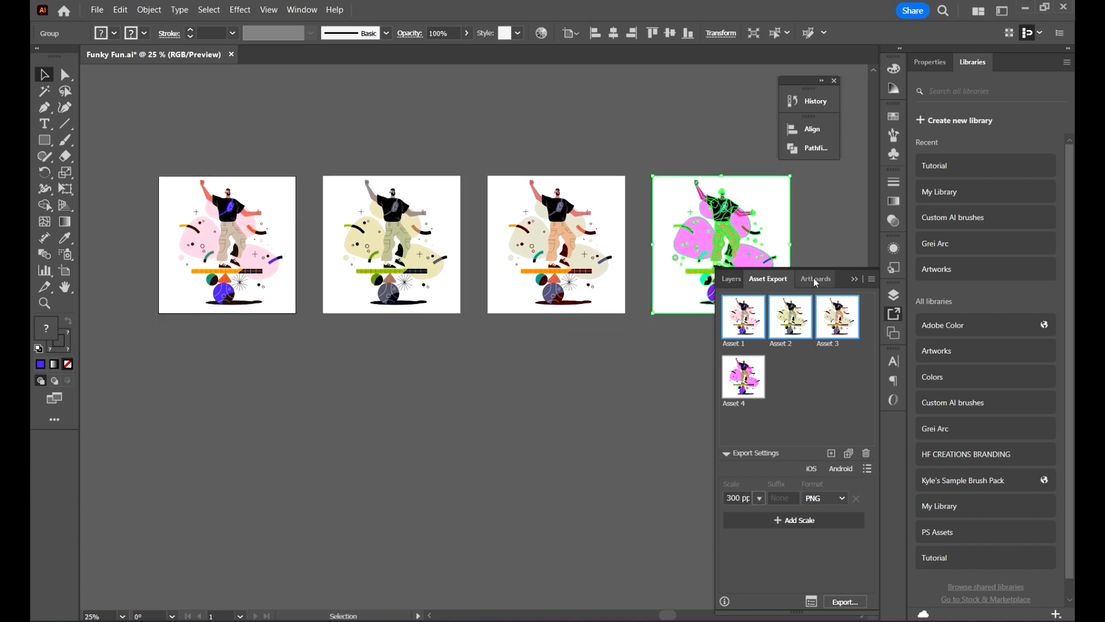
click(857, 280)
click(851, 316)
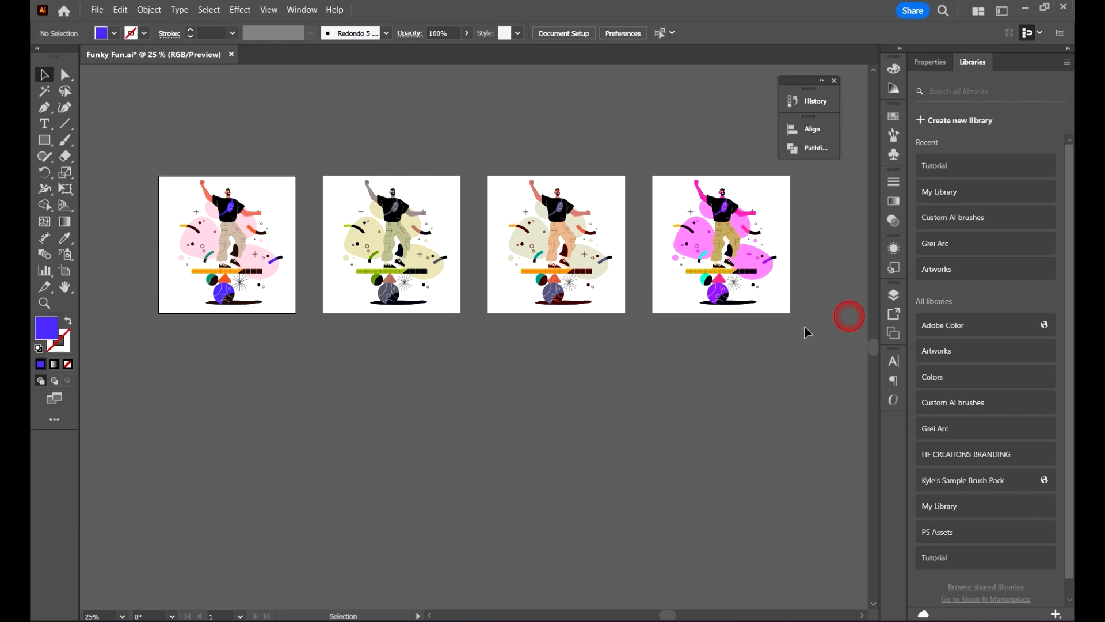
drag(806, 343, 809, 382)
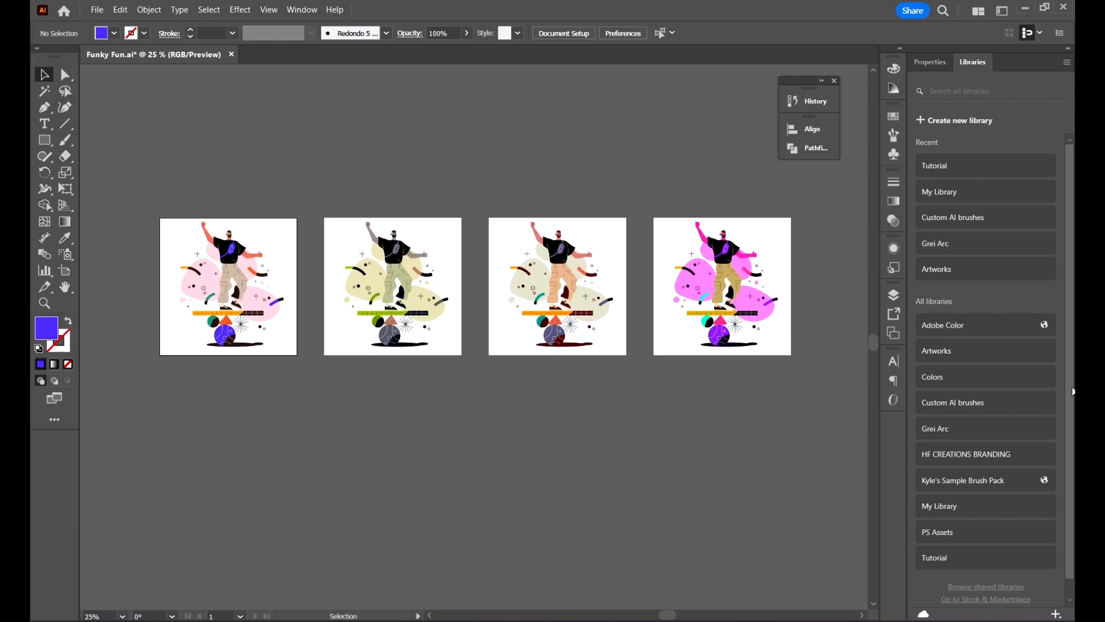